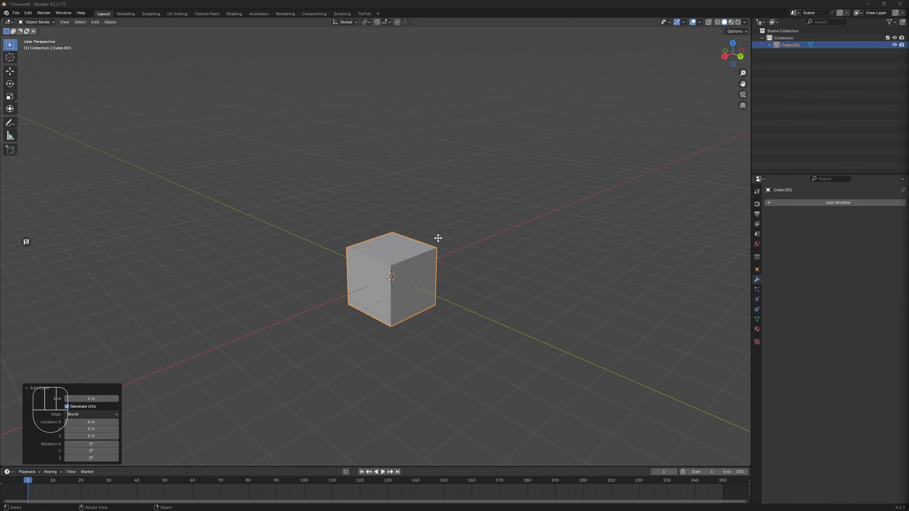
- Deselect the cube and save the current scene as the default startup file
{"action": "scroll", "coordinate": [439, 239], "scroll_direction": "down", "scroll_amount": 2}
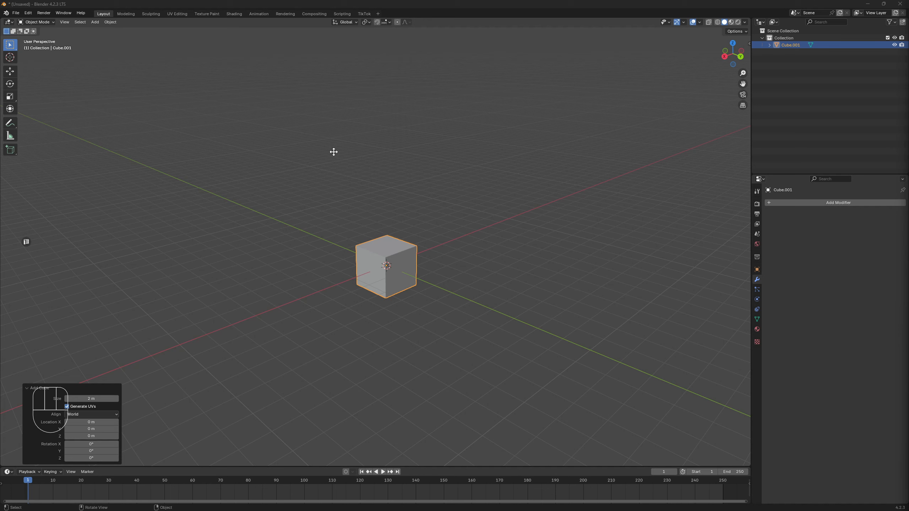
{"action": "left_click_drag", "start_coordinate": [472, 87], "coordinate": [206, 212]}
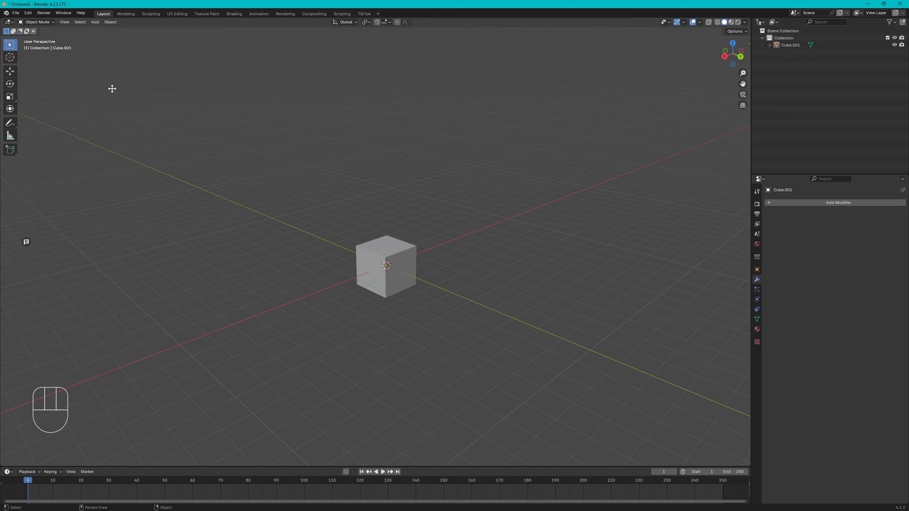
{"action": "left_click", "coordinate": [15, 13]}
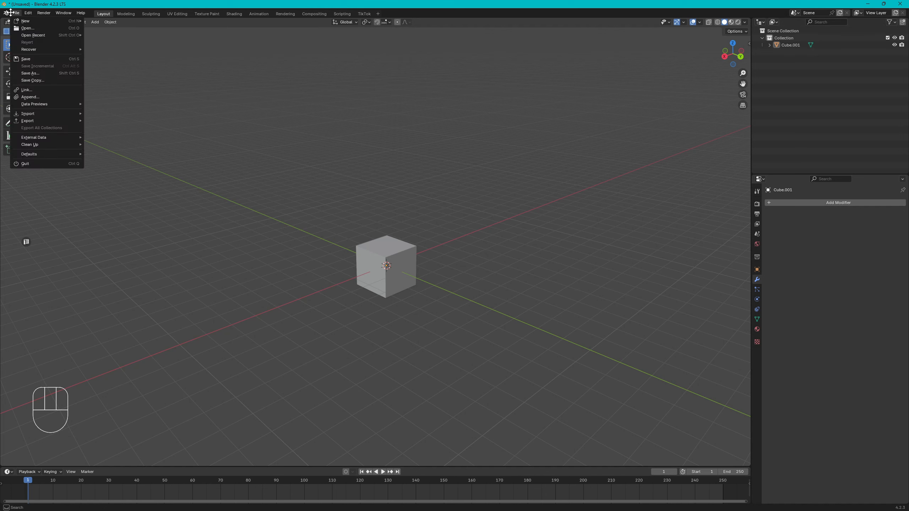
{"action": "mouse_move", "coordinate": [45, 154]}
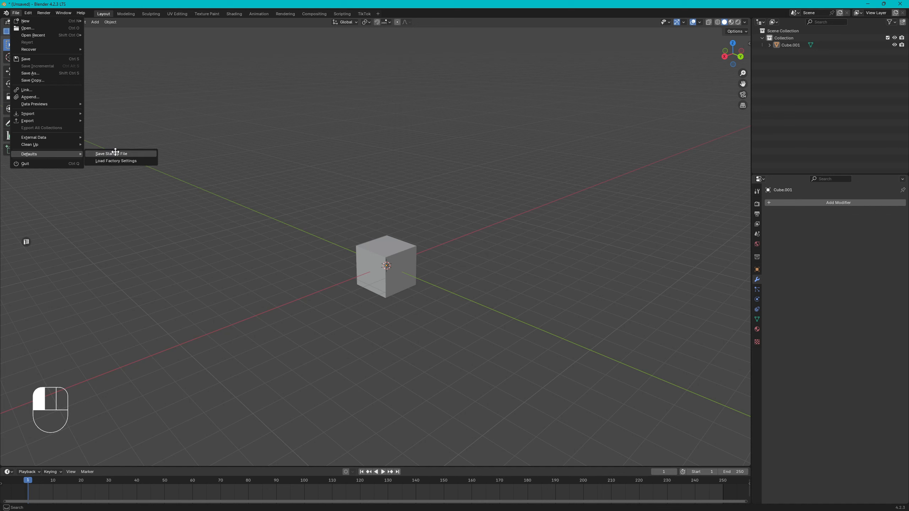
{"action": "left_click", "coordinate": [143, 151]}
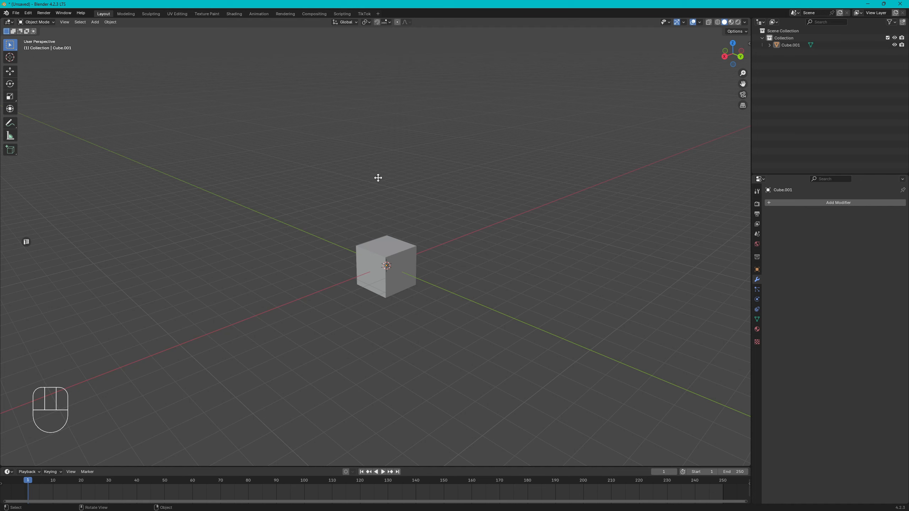
- Examine the 3D View options in the Keymap preferences, including Tab for Pie Menu, and close the preferences
{"action": "left_click", "coordinate": [27, 13]}
{"action": "left_click", "coordinate": [54, 104]}
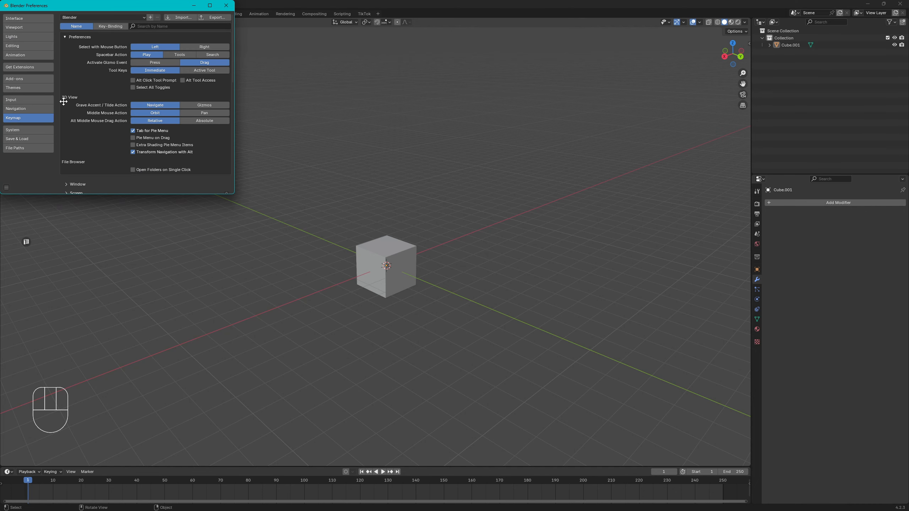
{"action": "left_click", "coordinate": [20, 119]}
{"action": "left_click", "coordinate": [227, 6]}
- Select the cube and look through its available interaction modes, keeping Object Mode
{"action": "left_click", "coordinate": [395, 267]}
{"action": "scroll", "coordinate": [491, 355], "scroll_direction": "up", "scroll_amount": 3}
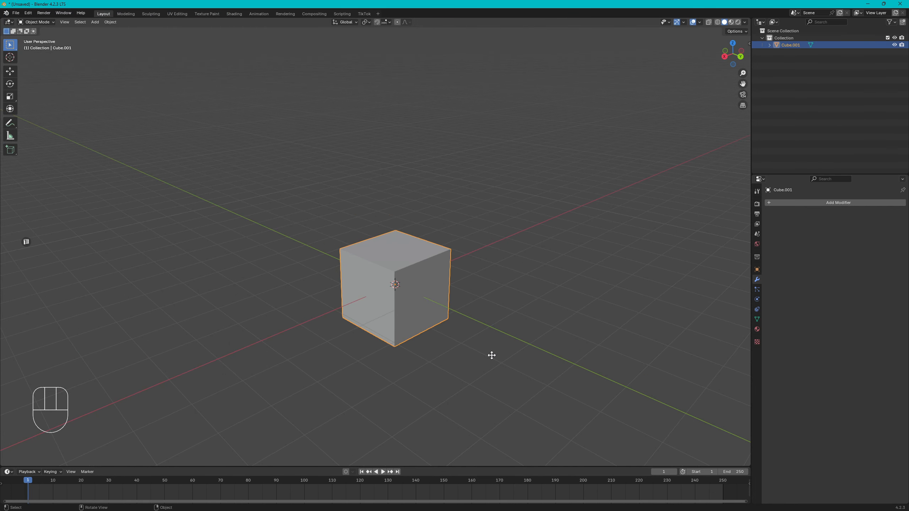
{"action": "key", "text": "Tab"}
{"action": "key", "text": "Tab"}
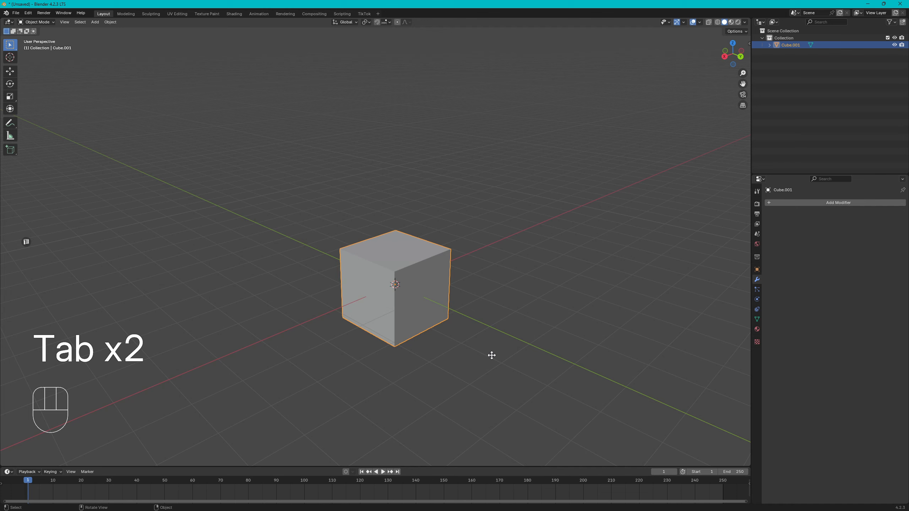
{"action": "key", "text": "Tab"}
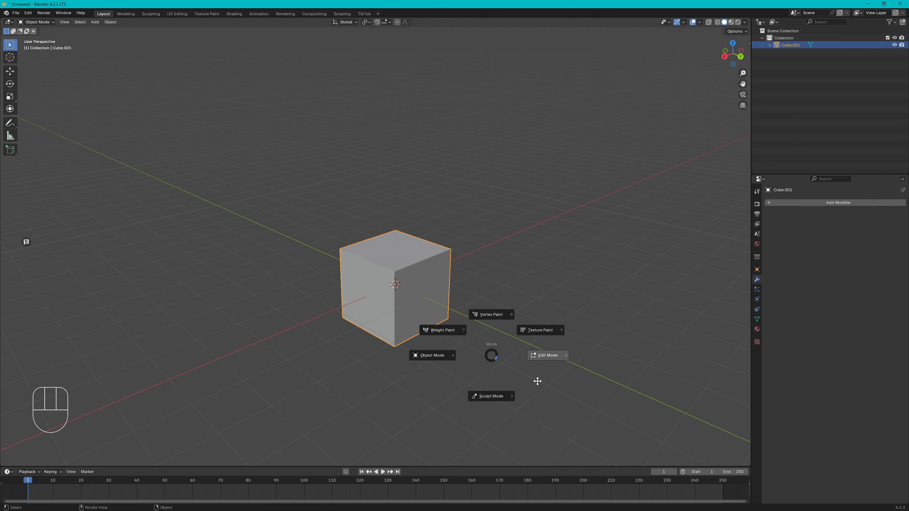
{"action": "left_click", "coordinate": [421, 356]}
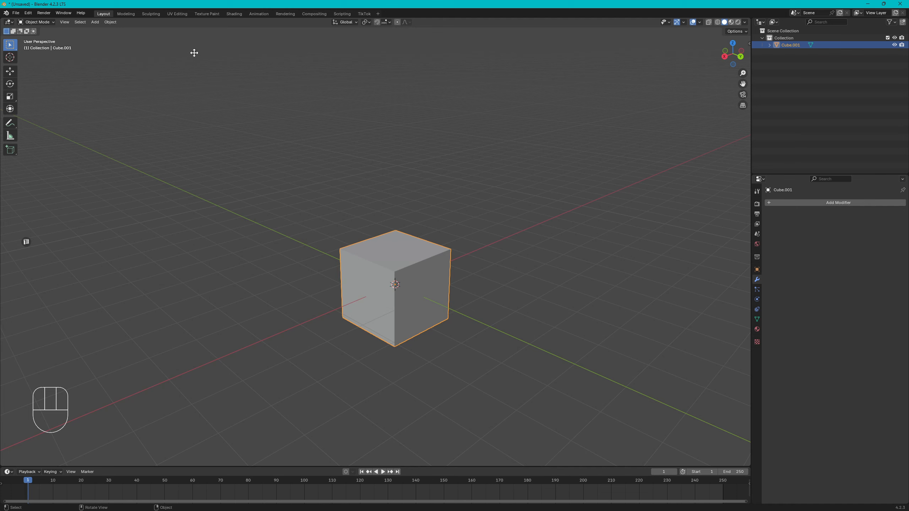
{"action": "left_click", "coordinate": [43, 23]}
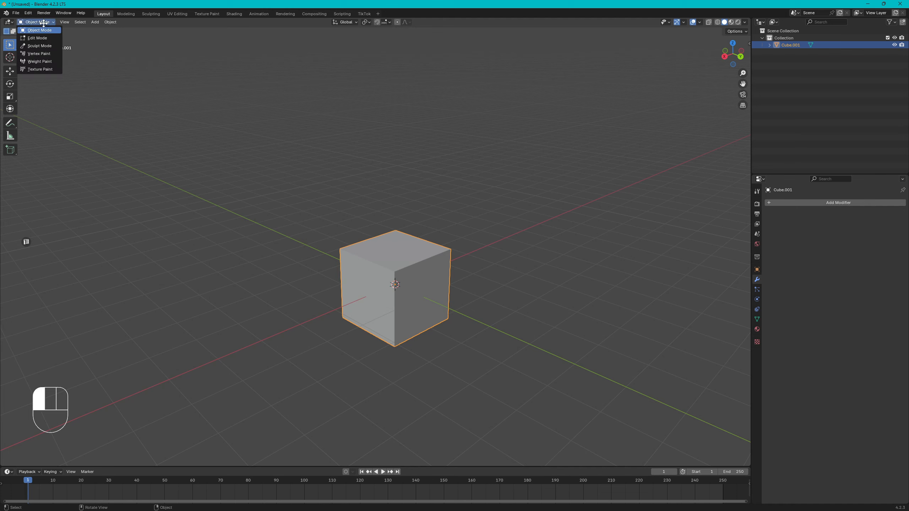
{"action": "left_click", "coordinate": [44, 23]}
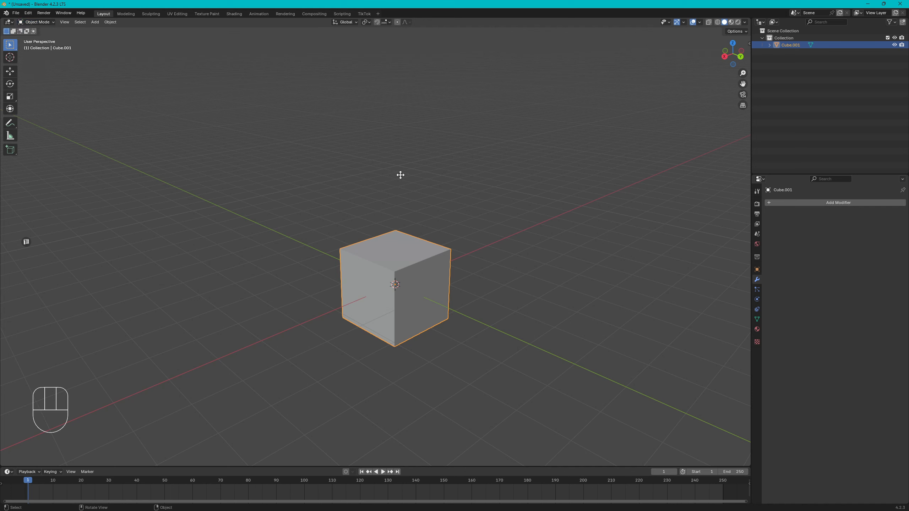
{"action": "key", "text": "Tab"}
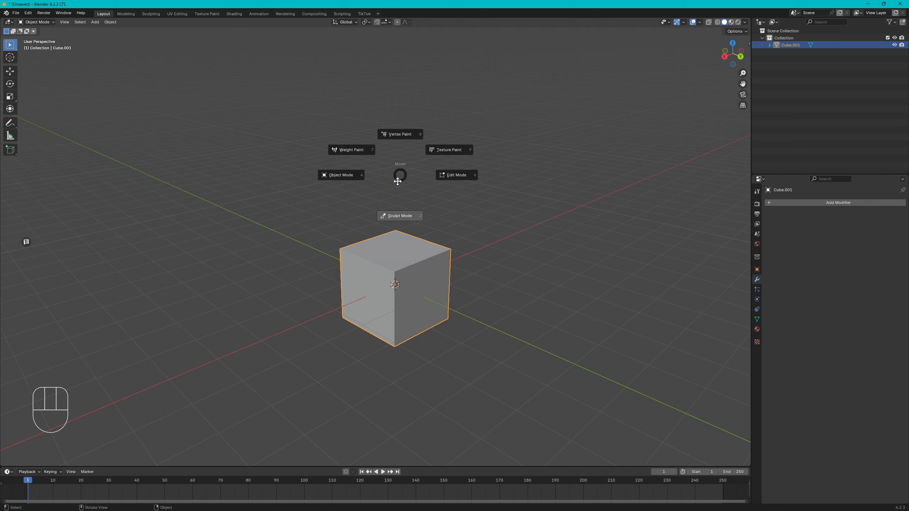
{"action": "left_click", "coordinate": [371, 175]}
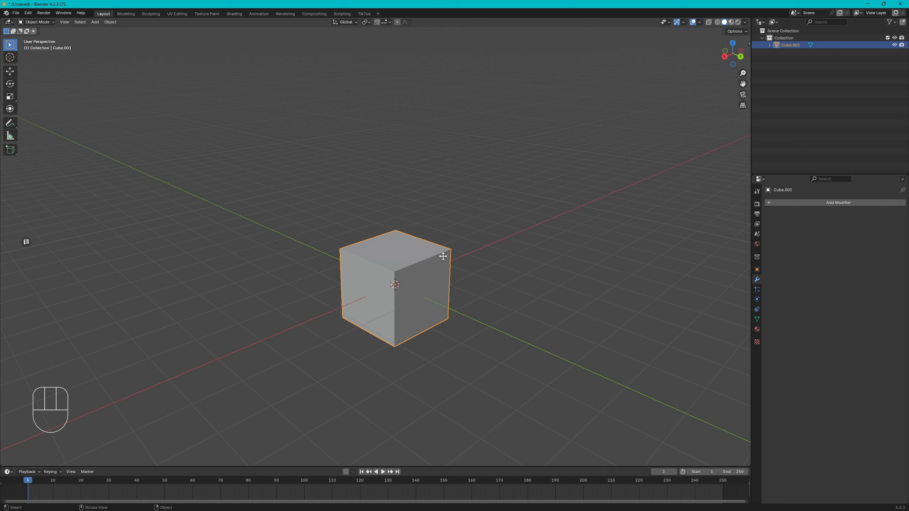
- Reselect the cube and switch it to Edit Mode
{"action": "left_click", "coordinate": [499, 252]}
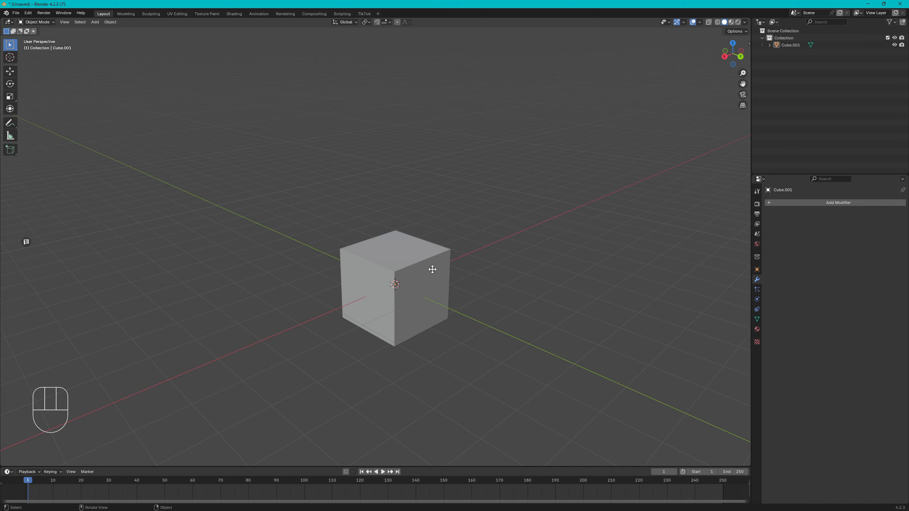
{"action": "left_click", "coordinate": [407, 264]}
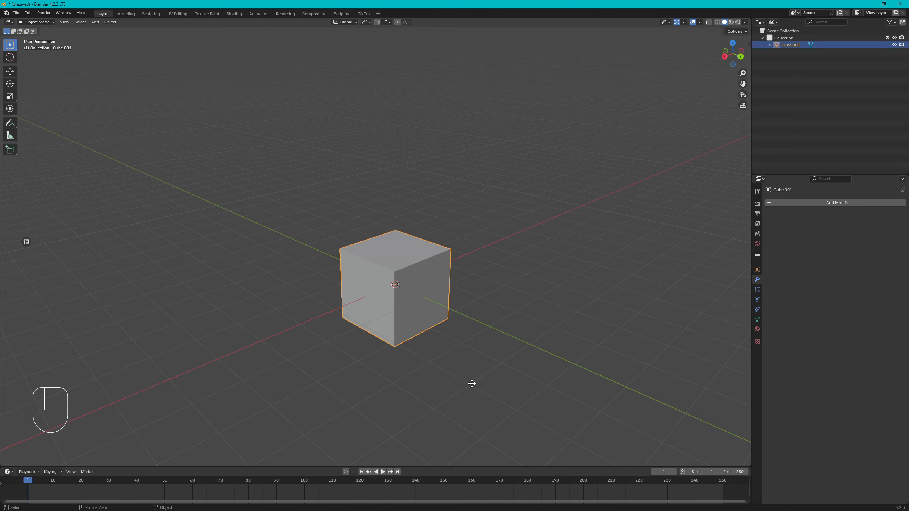
{"action": "key", "text": "Tab"}
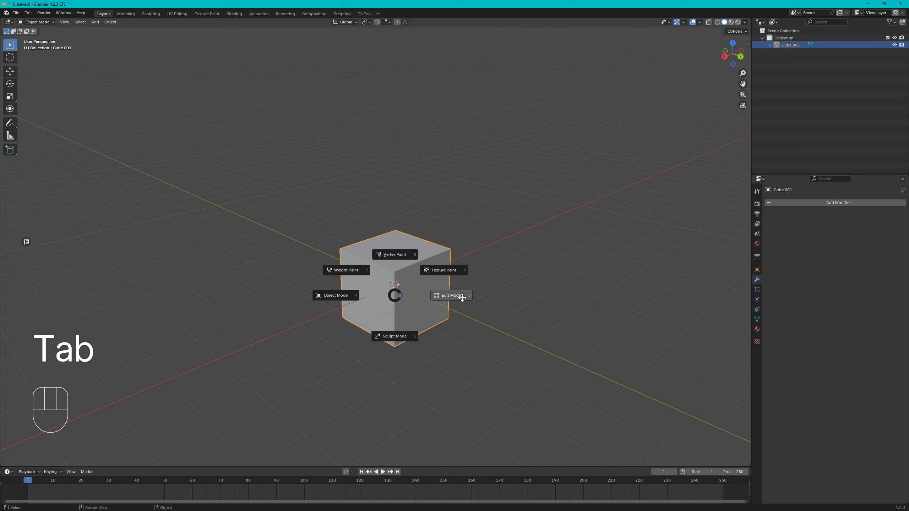
{"action": "left_click", "coordinate": [462, 297]}
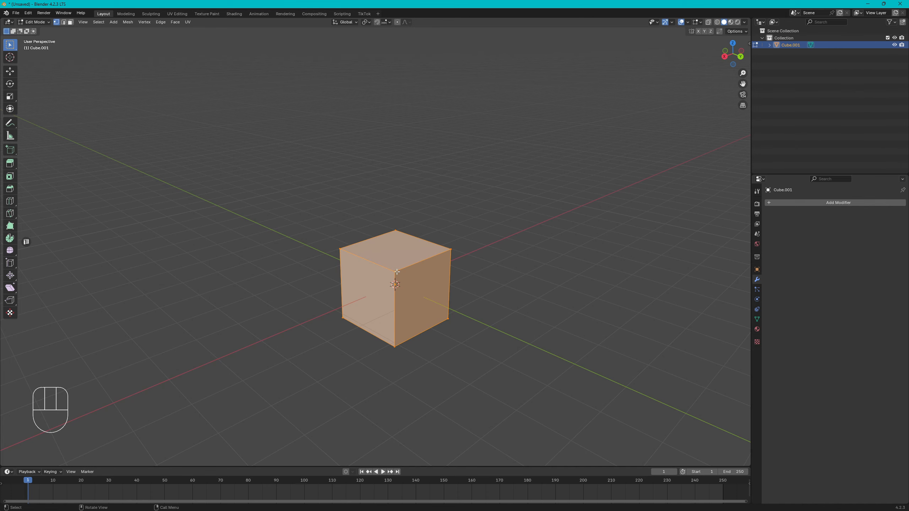
- Clear the selection, cycle through the edge and face selection modes, and select the top face's four corners in vertex mode
{"action": "left_click", "coordinate": [429, 176]}
{"action": "scroll", "coordinate": [493, 221], "scroll_direction": "up", "scroll_amount": 4}
{"action": "scroll", "coordinate": [526, 221], "scroll_direction": "down", "scroll_amount": 2}
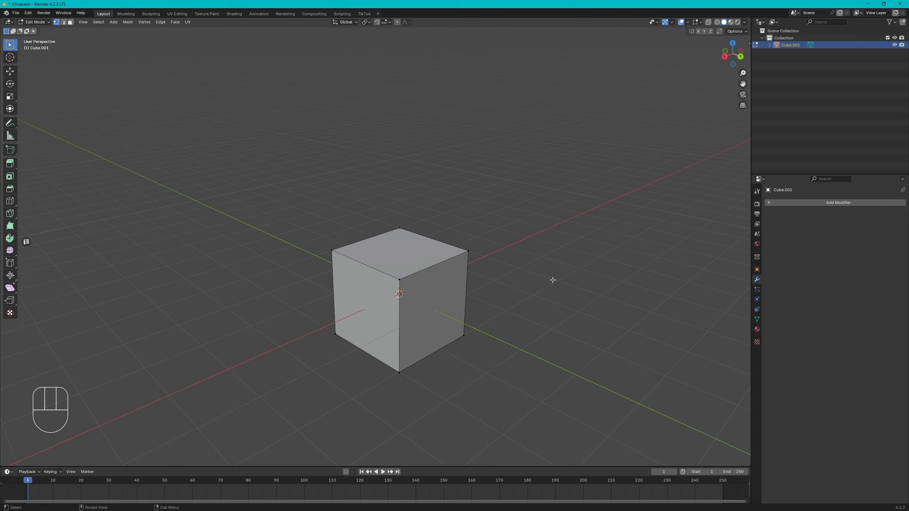
{"action": "left_click", "coordinate": [61, 23]}
{"action": "left_click", "coordinate": [70, 22]}
{"action": "left_click", "coordinate": [56, 22]}
{"action": "left_click", "coordinate": [339, 246]}
{"action": "left_click", "coordinate": [400, 279], "text": "shift"}
{"action": "left_click", "coordinate": [399, 227], "text": "shift"}
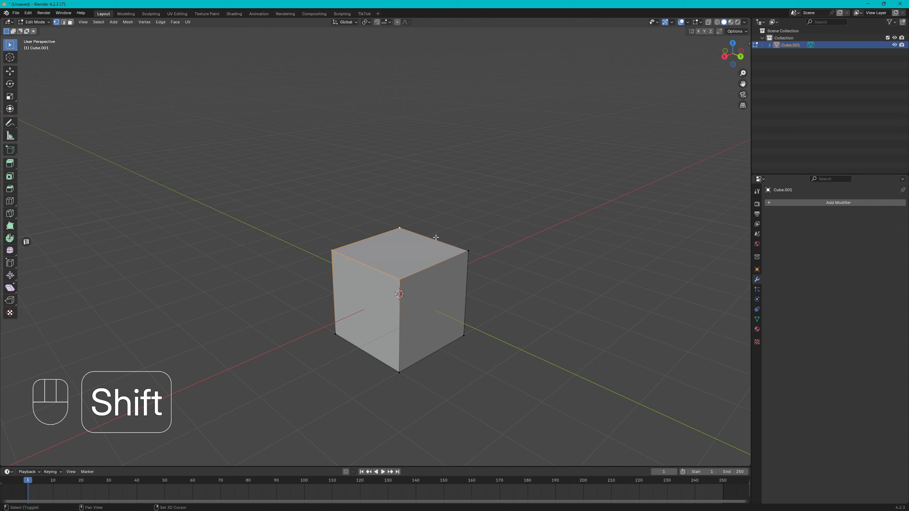
{"action": "left_click", "coordinate": [458, 246], "text": "shift"}
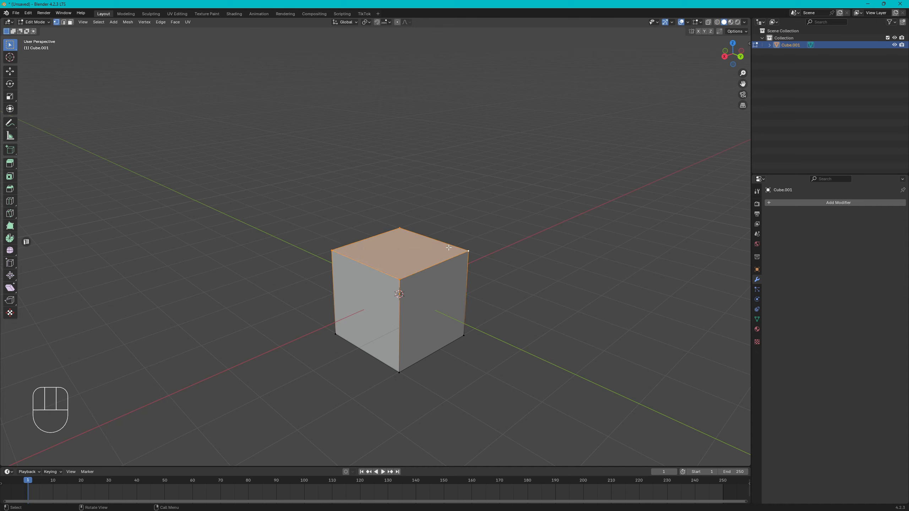
- Select only three neighbouring corner vertices of the cube's top face
{"action": "left_click", "coordinate": [333, 255]}
{"action": "left_click", "coordinate": [399, 279], "text": "shift"}
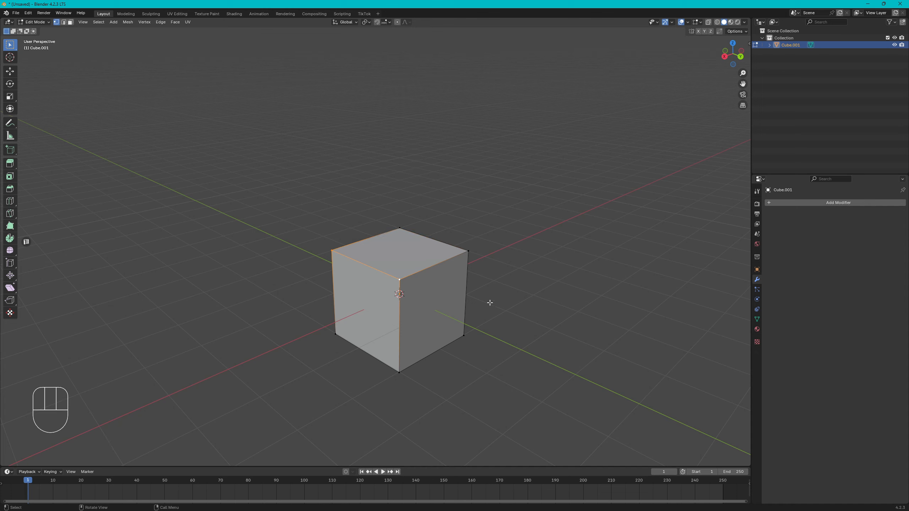
{"action": "left_click", "coordinate": [468, 252], "text": "shift"}
- Switch to edge selection and select three edges of the top face plus the front vertical edge
{"action": "left_click", "coordinate": [63, 23]}
{"action": "left_click", "coordinate": [342, 238]}
{"action": "left_click", "coordinate": [359, 261], "text": "shift"}
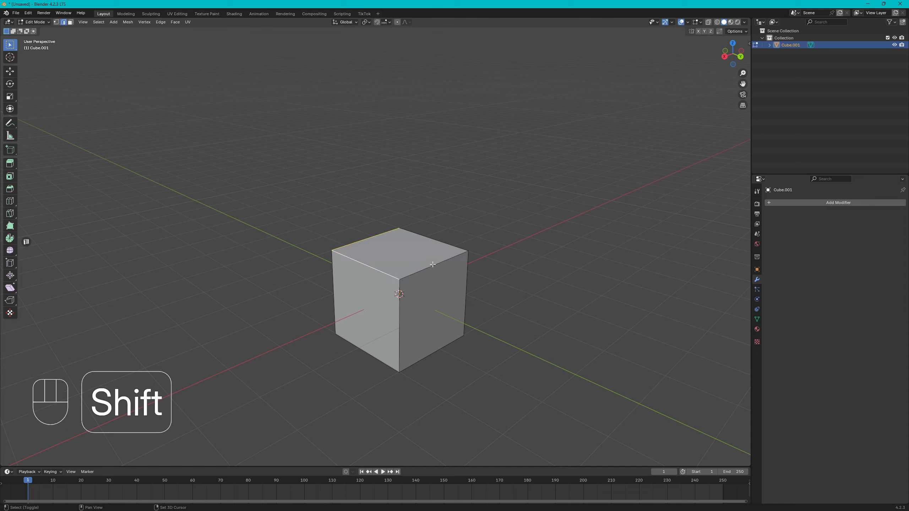
{"action": "left_click", "coordinate": [433, 265], "text": "shift"}
{"action": "left_click", "coordinate": [399, 323], "text": "shift"}
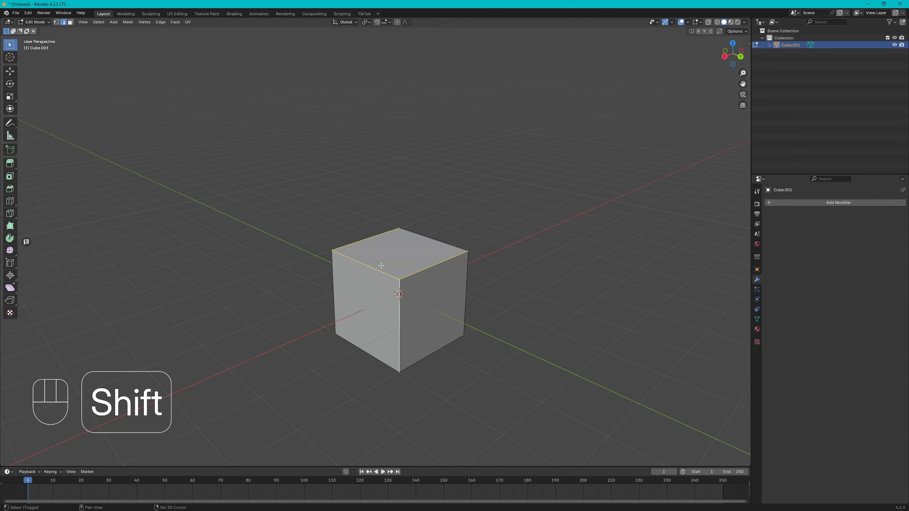
- Switch to face selection and select the cube's top face and both visible side faces
{"action": "left_click", "coordinate": [71, 22]}
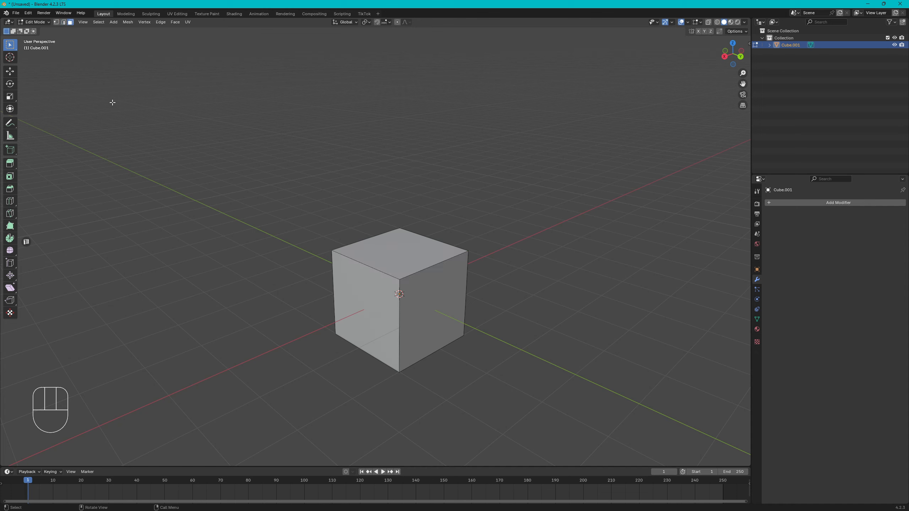
{"action": "left_click", "coordinate": [411, 263]}
{"action": "left_click", "coordinate": [433, 318], "text": "shift"}
{"action": "left_click", "coordinate": [360, 323], "text": "shift"}
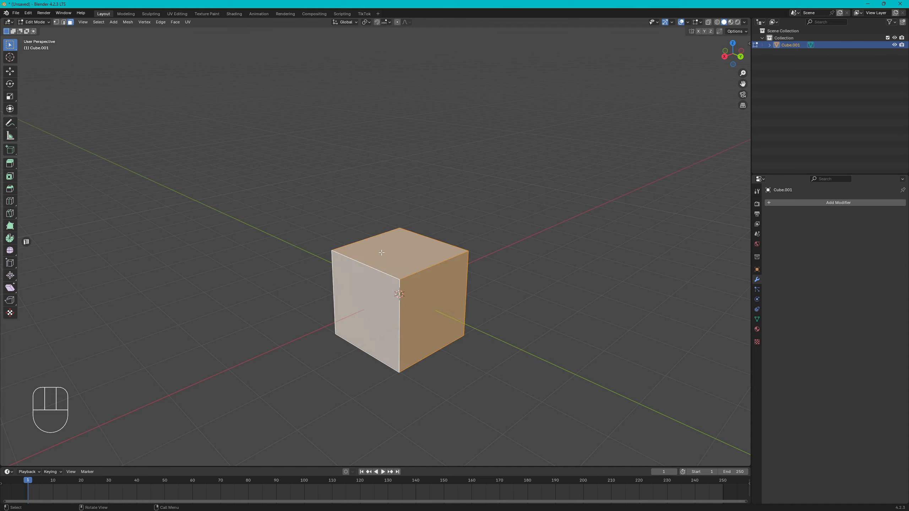
- Select just the top face and the side face facing positive X, and clear the whole selection
{"action": "left_click", "coordinate": [382, 253]}
{"action": "left_click", "coordinate": [379, 320], "text": "shift"}
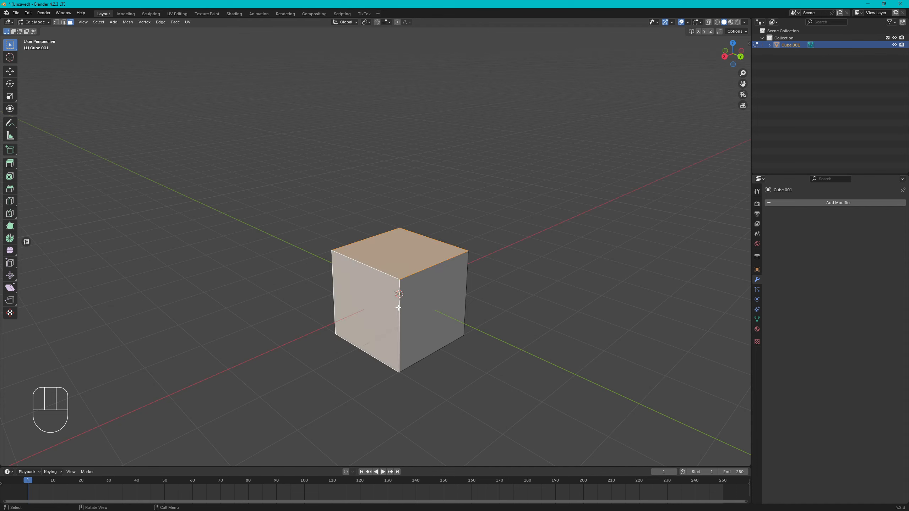
{"action": "key", "text": "a"}
{"action": "key", "text": "a"}
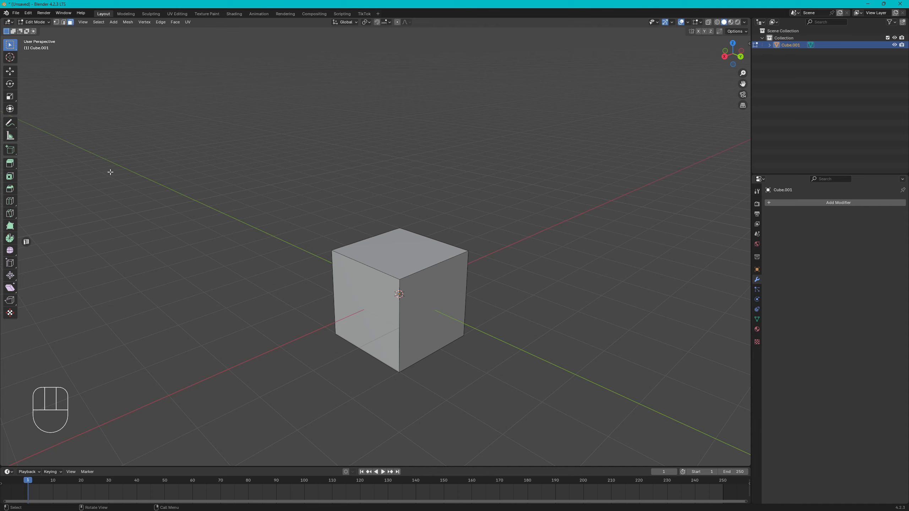
- Switch to vertex selection and select the two upper vertices of the side face facing positive X
{"action": "key", "text": "1"}
{"action": "left_click", "coordinate": [385, 348]}
{"action": "left_click", "coordinate": [400, 279], "text": "shift"}
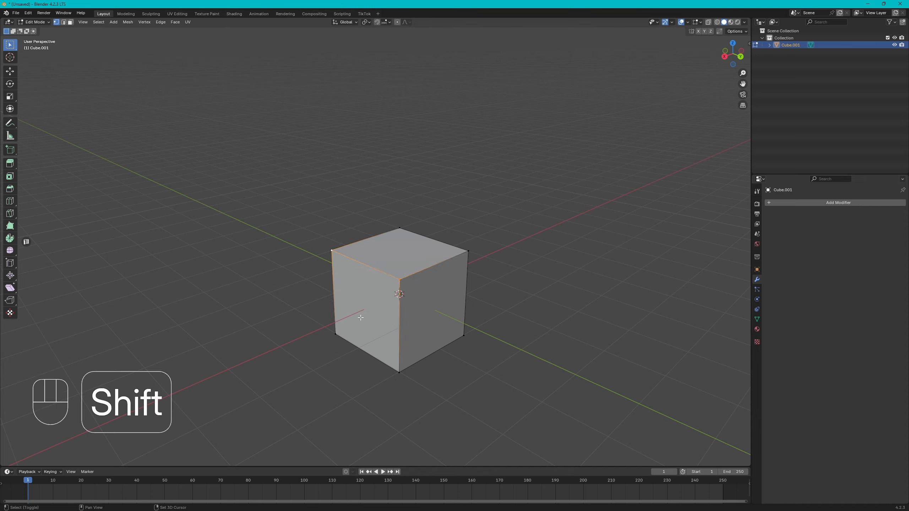
{"action": "key", "text": "e"}
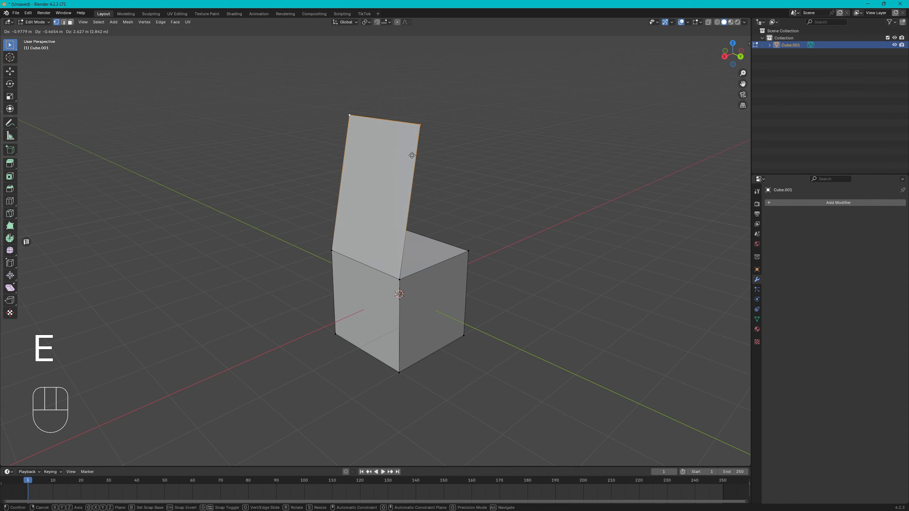
{"action": "right_click", "coordinate": [426, 233]}
{"action": "key", "text": "ctrl+z"}
- Add that side face's two lower vertices to the selection and extrude the face about 2.04 m along the X axis
{"action": "left_click", "coordinate": [319, 341], "text": "shift"}
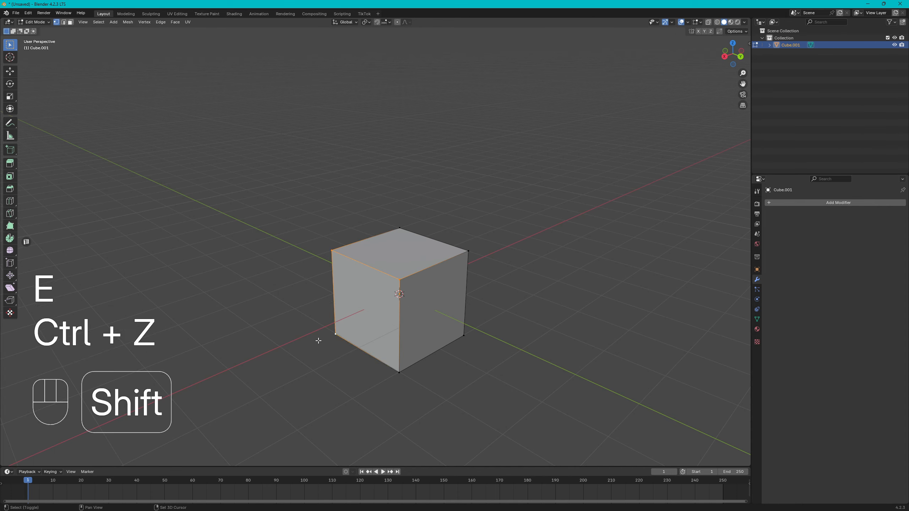
{"action": "left_click", "coordinate": [415, 371], "text": "shift"}
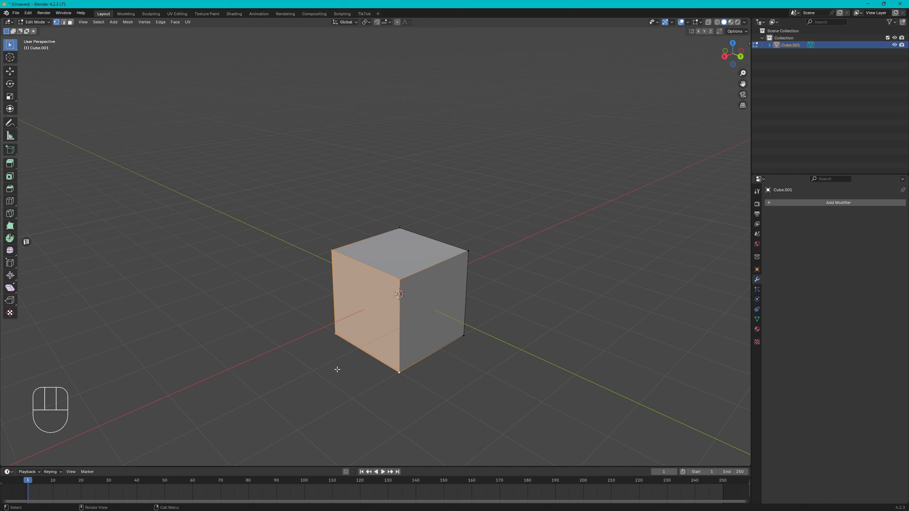
{"action": "key", "text": "e"}
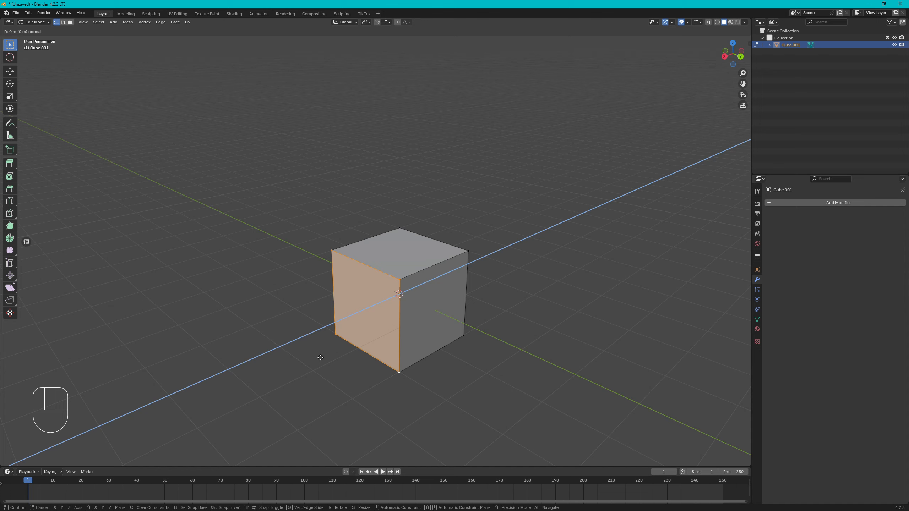
{"action": "key", "text": "x"}
{"action": "left_click", "coordinate": [228, 382]}
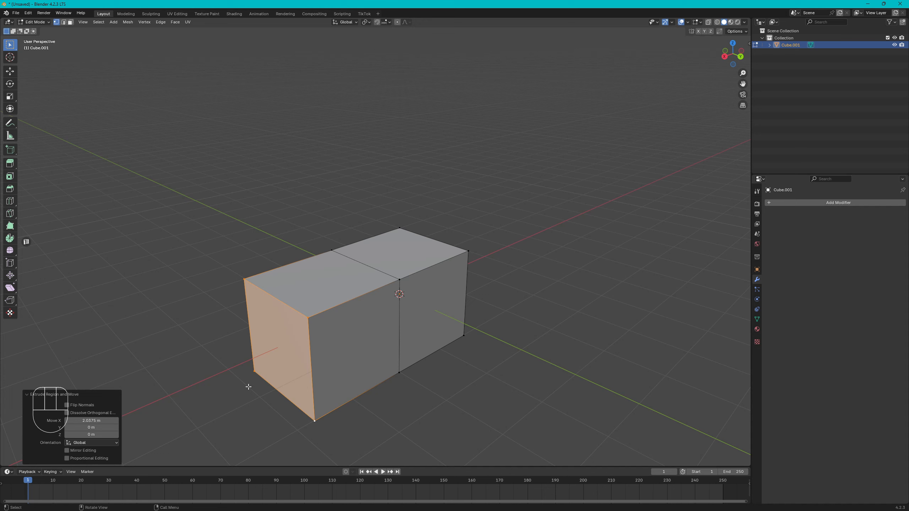
- Try extruding the original cube's side face facing positive Y from its four selected vertices, and undo the cancelled extrusion
{"action": "left_click", "coordinate": [470, 249]}
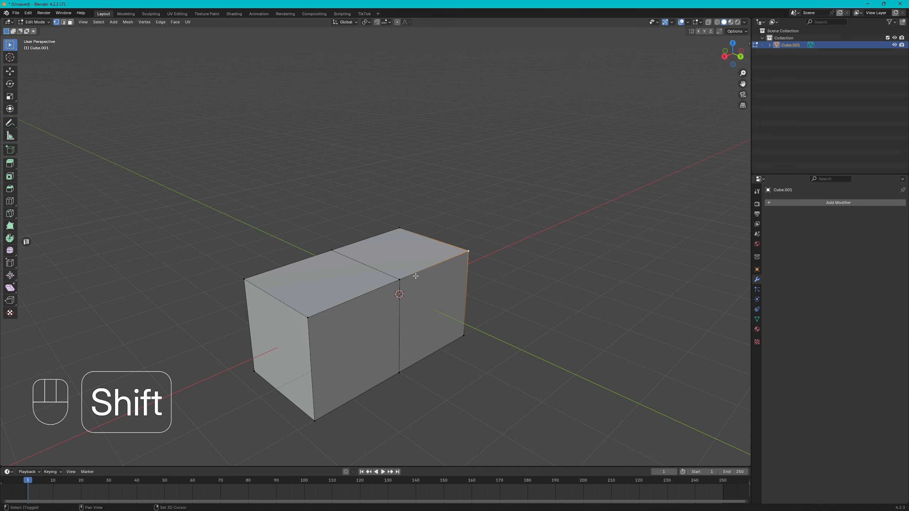
{"action": "left_click", "coordinate": [401, 280], "text": "shift"}
{"action": "left_click", "coordinate": [463, 335], "text": "shift"}
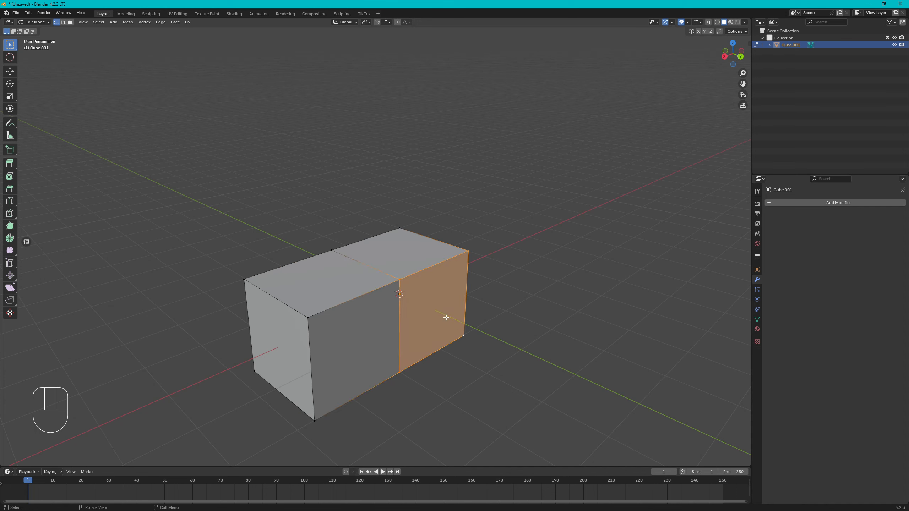
{"action": "key", "text": "e"}
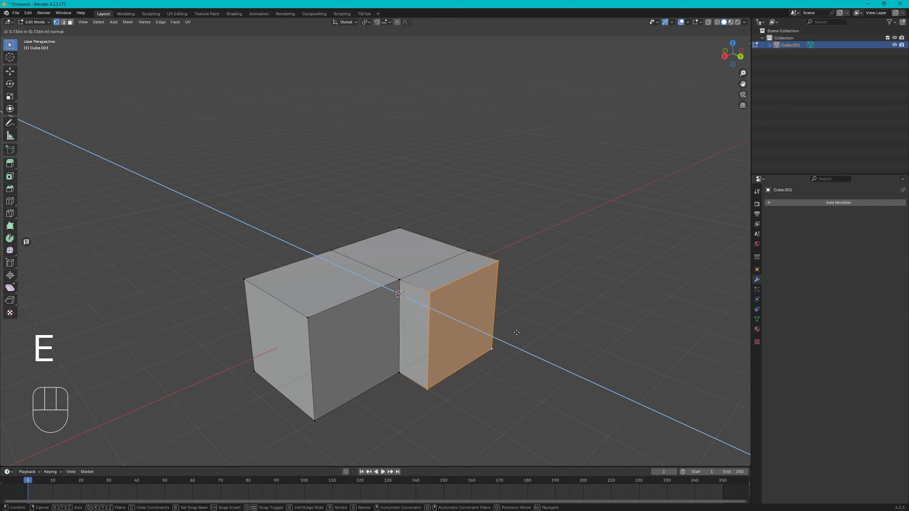
{"action": "right_click", "coordinate": [579, 358]}
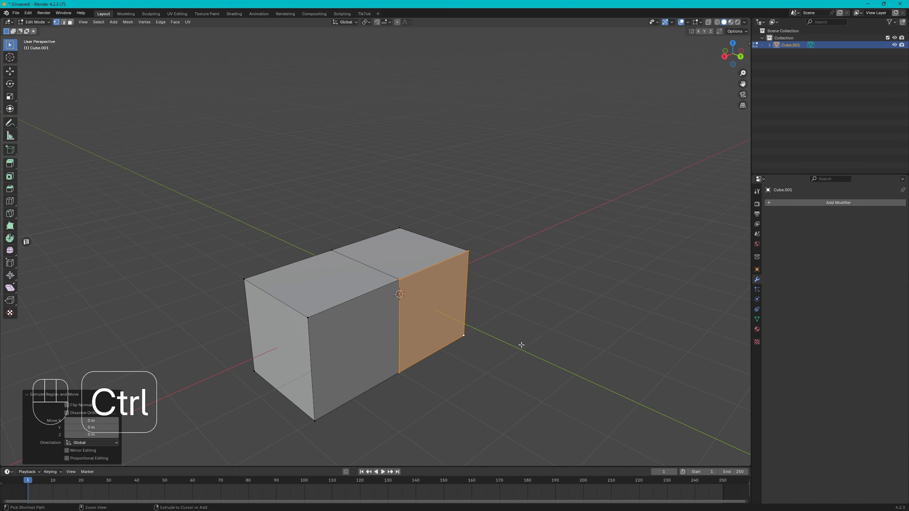
{"action": "key", "text": "ctrl+z"}
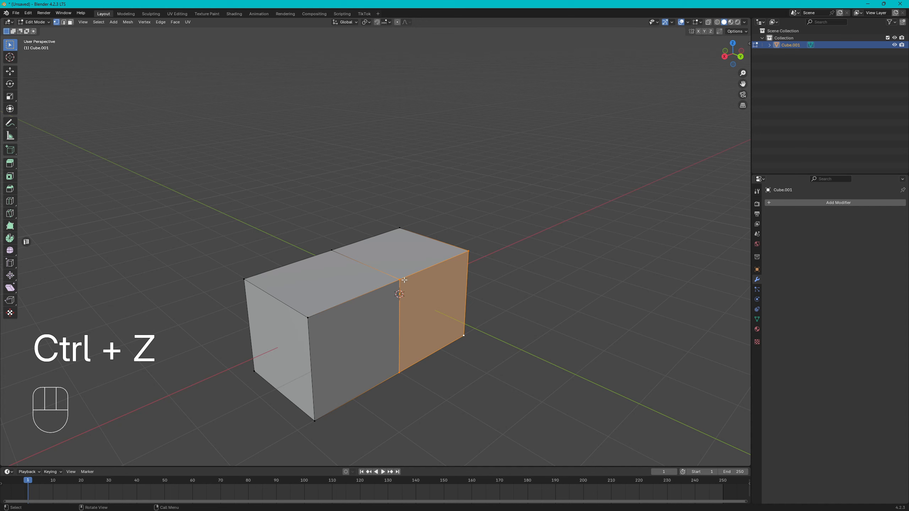
- Start extruding the same side face along Y twice, cancelling each move so that duplicate vertices stay in place
{"action": "key", "text": "e"}
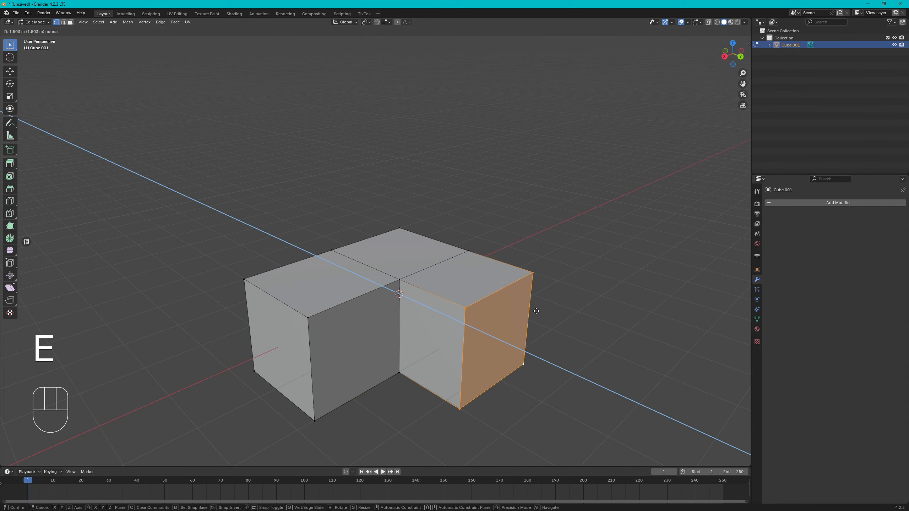
{"action": "right_click", "coordinate": [533, 308]}
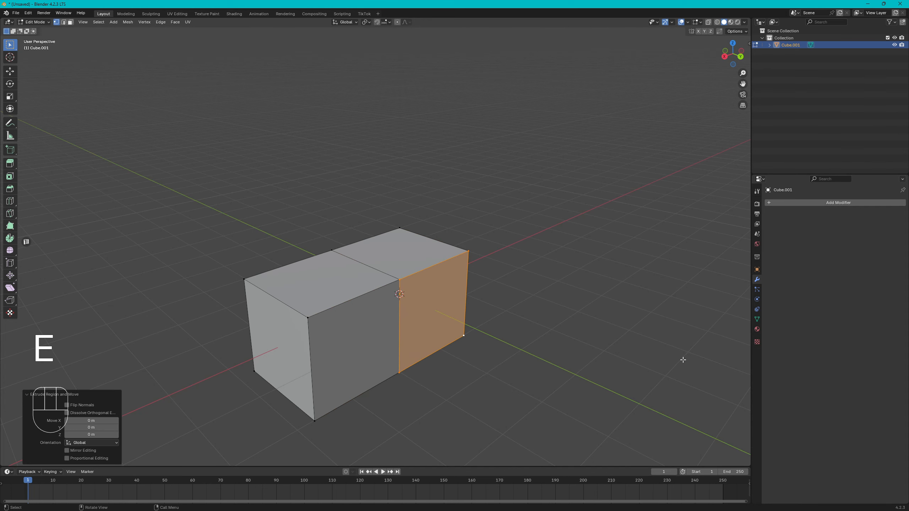
{"action": "key", "text": "e"}
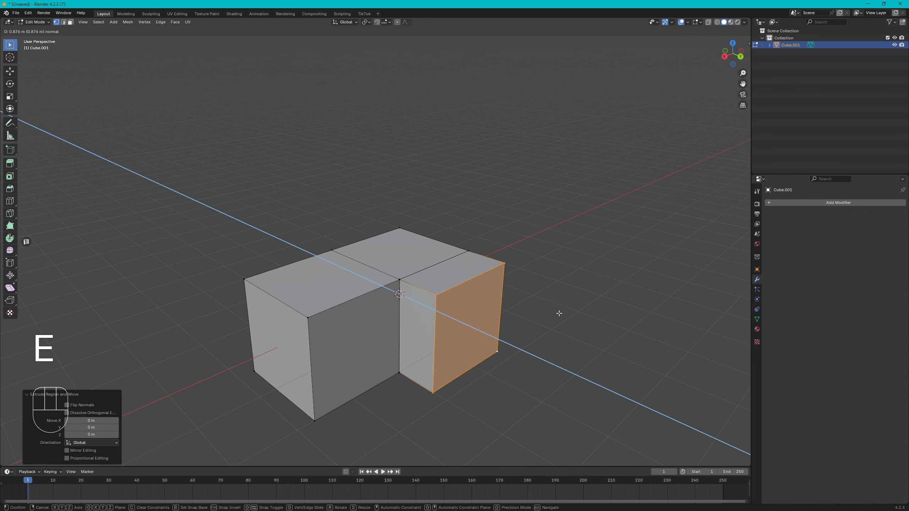
{"action": "right_click", "coordinate": [559, 313]}
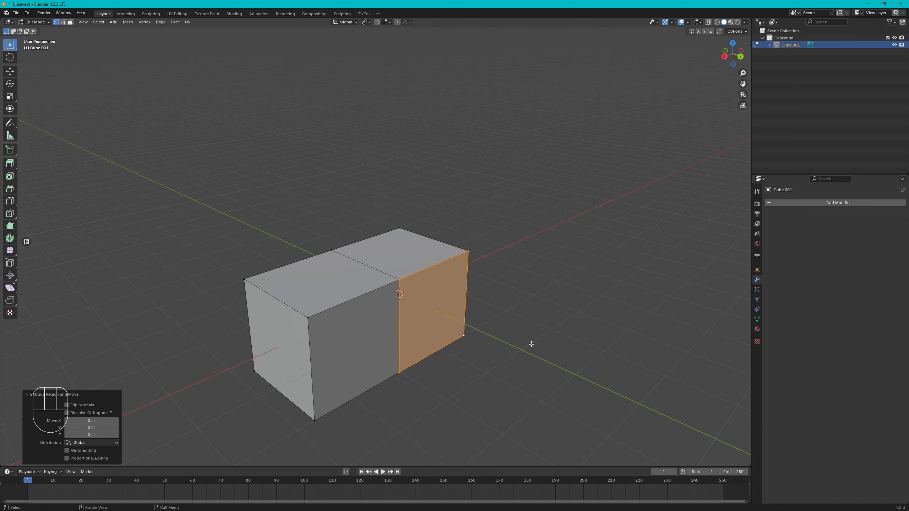
- Try moving the stacked vertices at the upper corner where the two blocks meet, and undo the move
{"action": "left_click", "coordinate": [411, 284]}
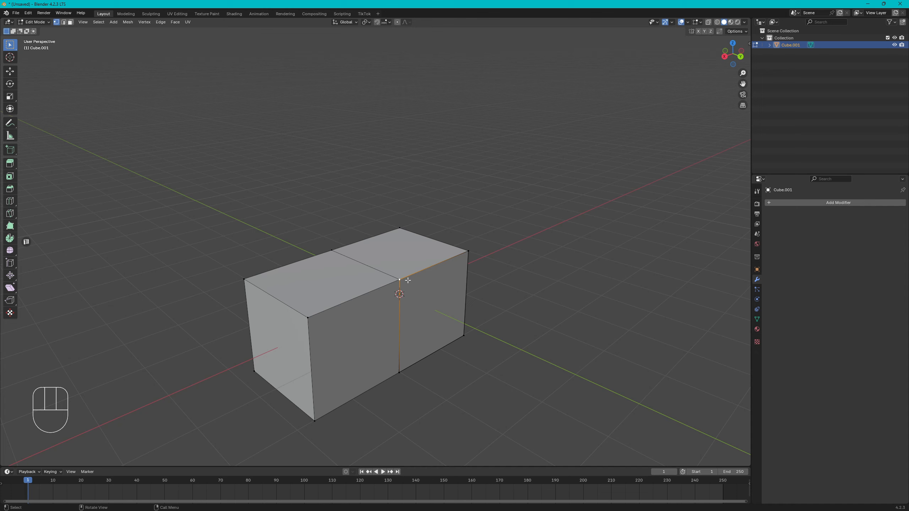
{"action": "key", "text": "g"}
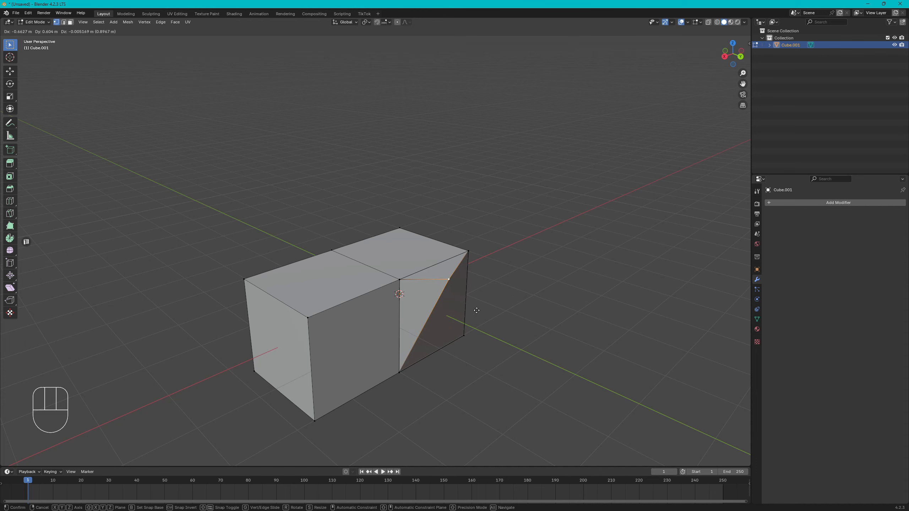
{"action": "left_click", "coordinate": [477, 310]}
{"action": "left_click", "coordinate": [410, 282]}
{"action": "key", "text": "g"}
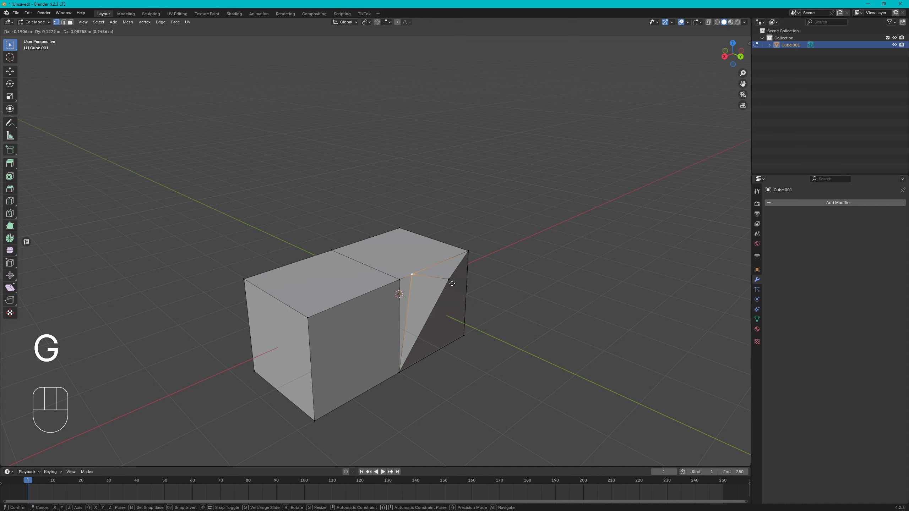
{"action": "right_click", "coordinate": [483, 285]}
{"action": "key", "text": "ctrl+z"}
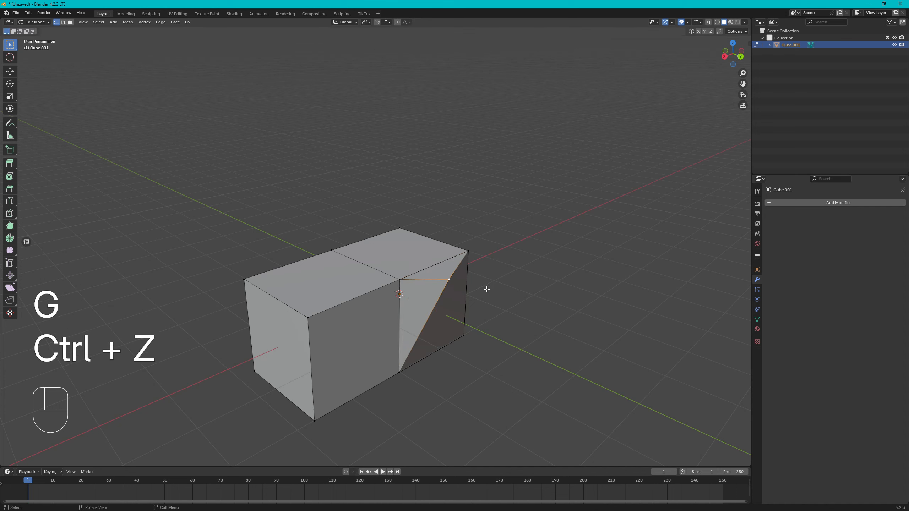
{"action": "key", "text": "ctrl+z"}
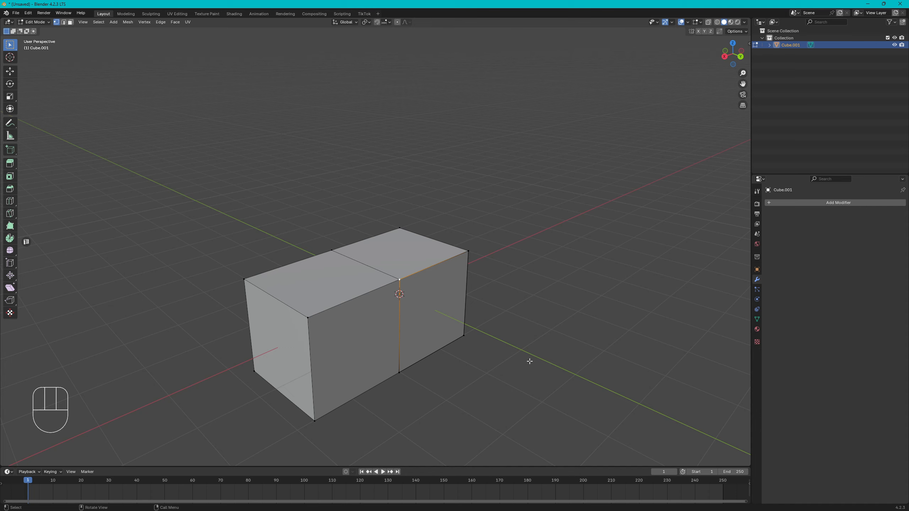
- Select the whole mesh, merge its duplicate vertices by distance and collapse the operation's settings
{"action": "key", "text": "a"}
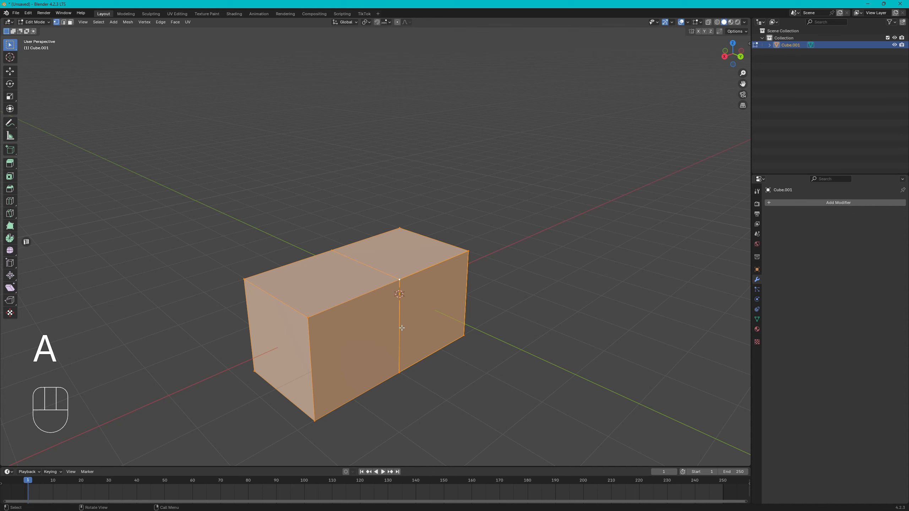
{"action": "right_click", "coordinate": [500, 318]}
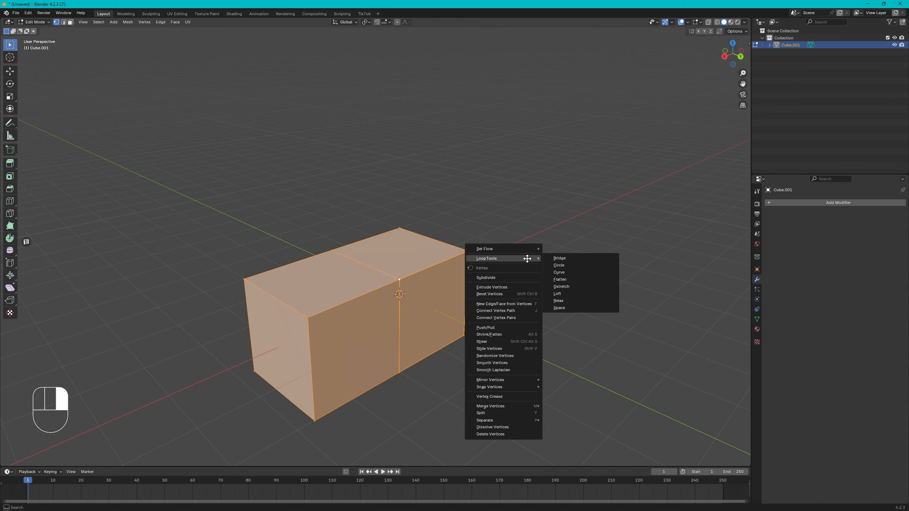
{"action": "mouse_move", "coordinate": [506, 406]}
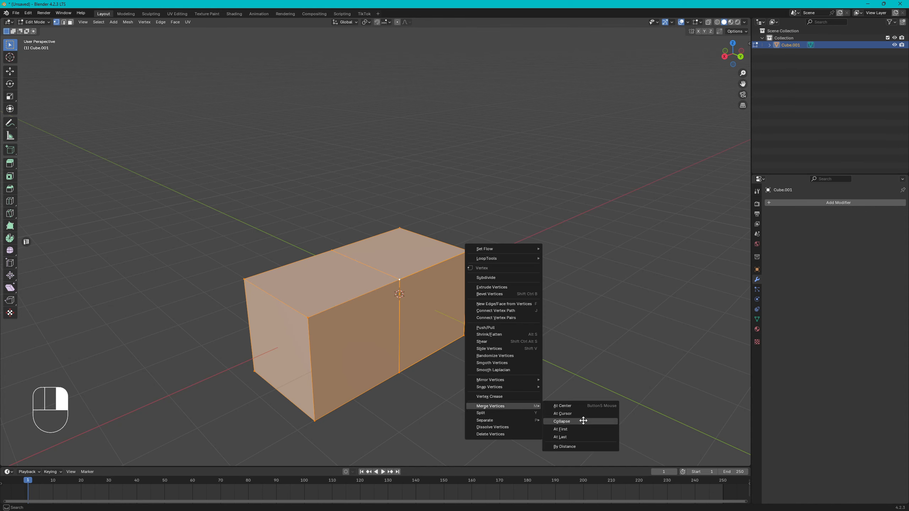
{"action": "left_click", "coordinate": [562, 447]}
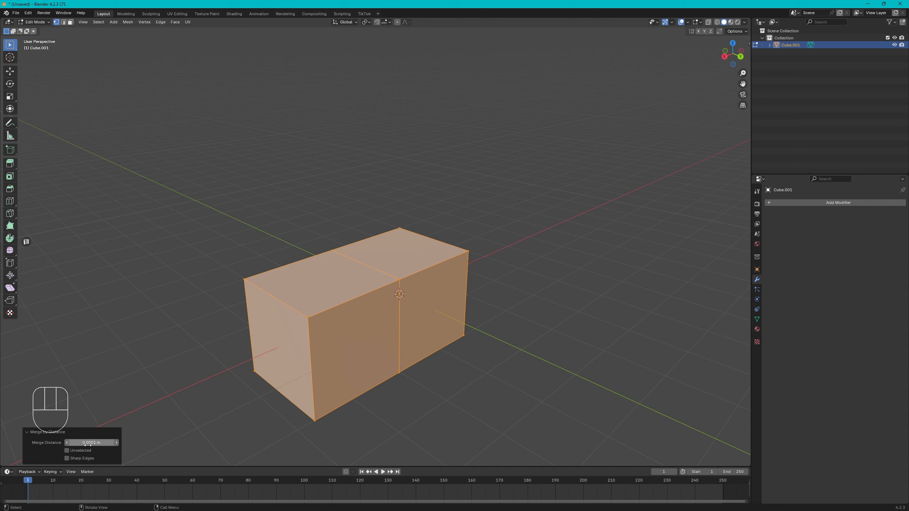
{"action": "left_click", "coordinate": [31, 432]}
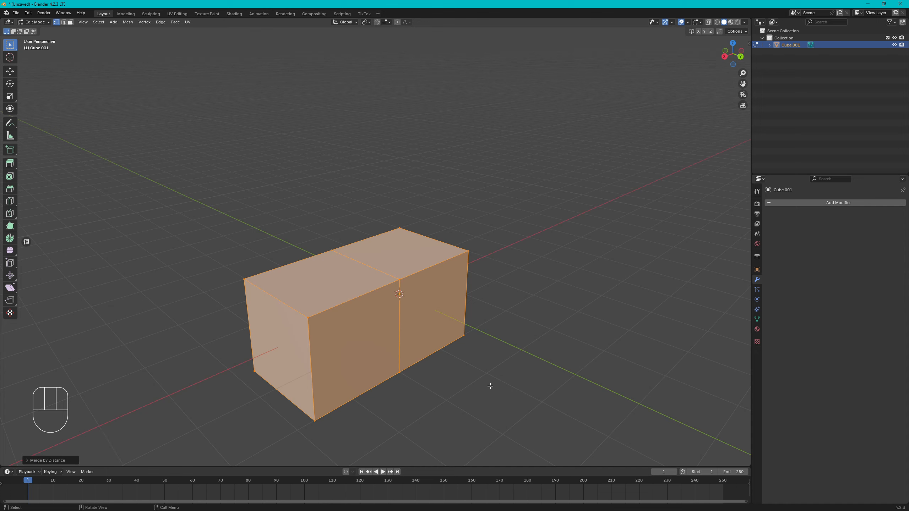
- Select the merged vertex at the upper corner between the two blocks and test-move it, cancelling the move
{"action": "left_click", "coordinate": [409, 269]}
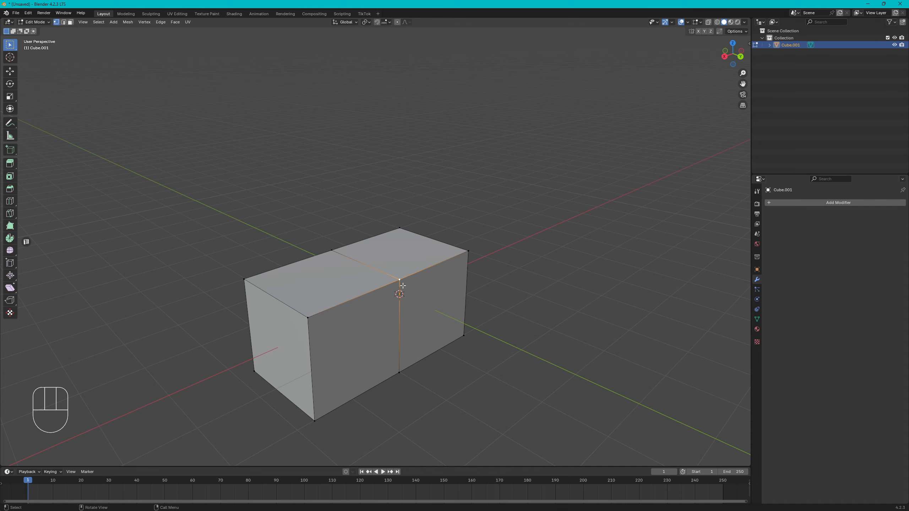
{"action": "key", "text": "g"}
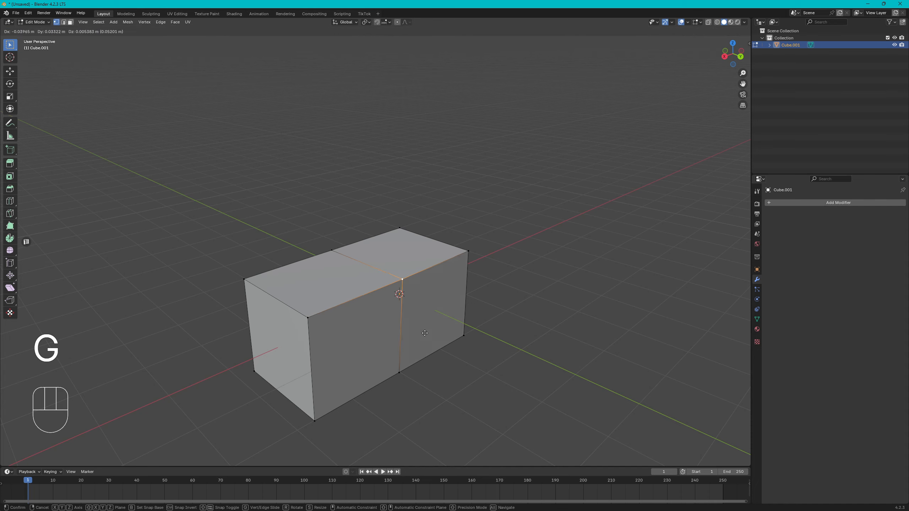
{"action": "right_click", "coordinate": [485, 329]}
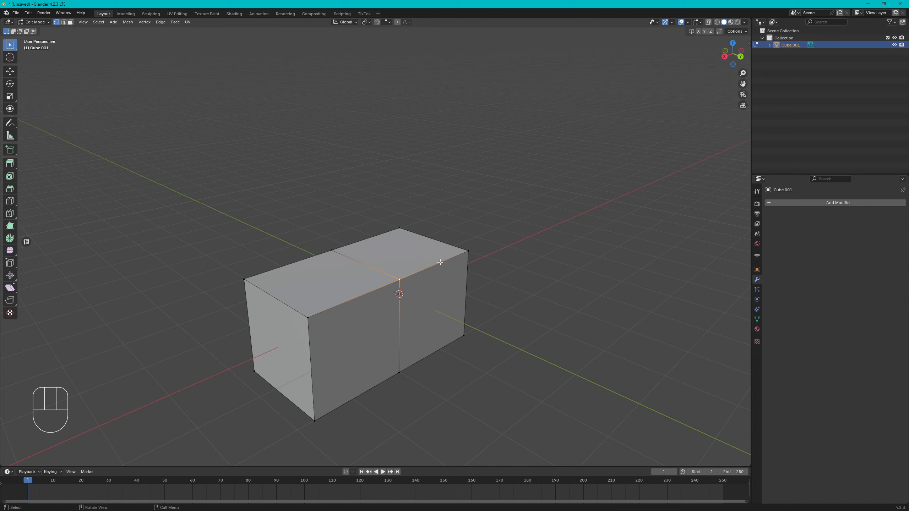
- Add the other three vertices of the original cube's side face facing positive Y and extrude the face outward along Y
{"action": "left_click", "coordinate": [468, 251], "text": "shift"}
{"action": "left_click", "coordinate": [462, 336], "text": "shift"}
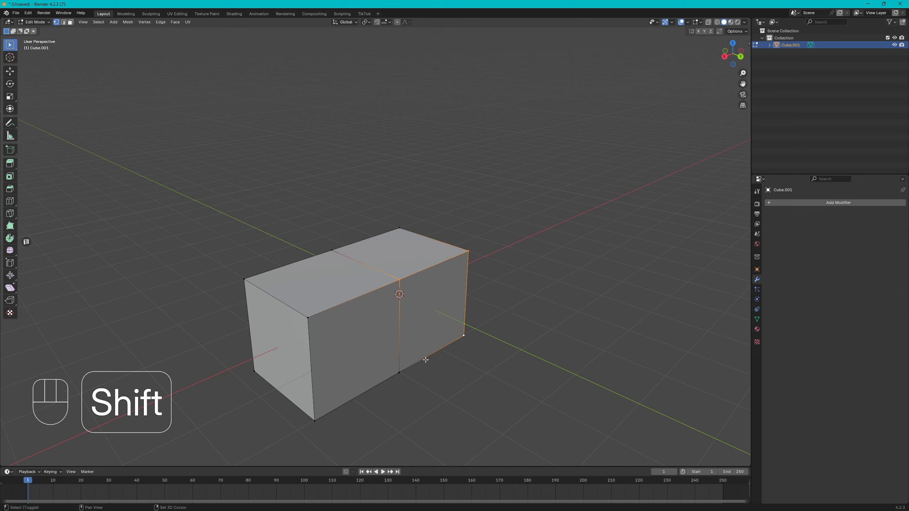
{"action": "left_click", "coordinate": [400, 373], "text": "shift"}
{"action": "key", "text": "e"}
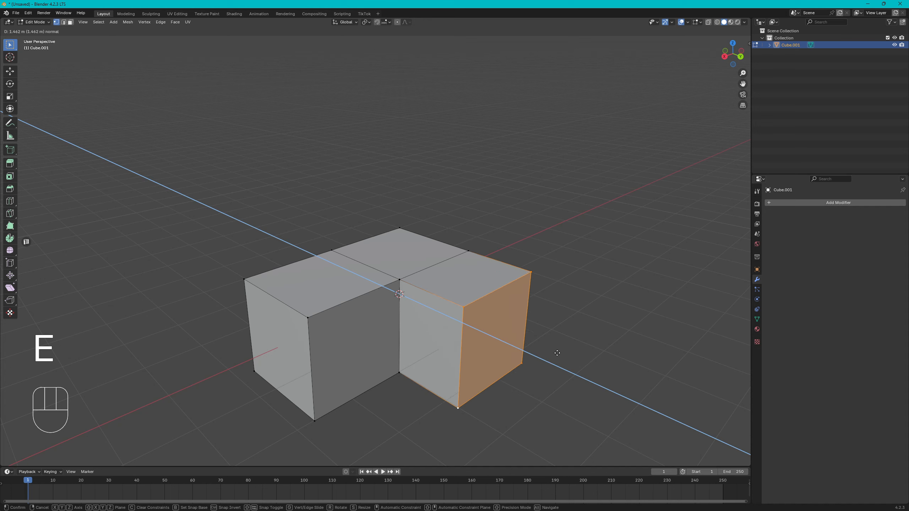
{"action": "left_click", "coordinate": [572, 359]}
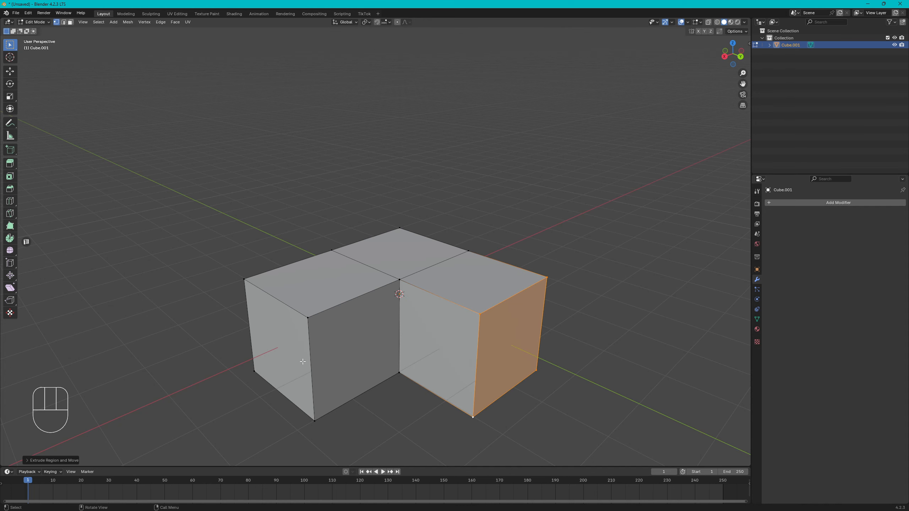
- Select the two upper vertices at the end of the X arm and move them down along Z to slope its top
{"action": "left_click", "coordinate": [305, 310]}
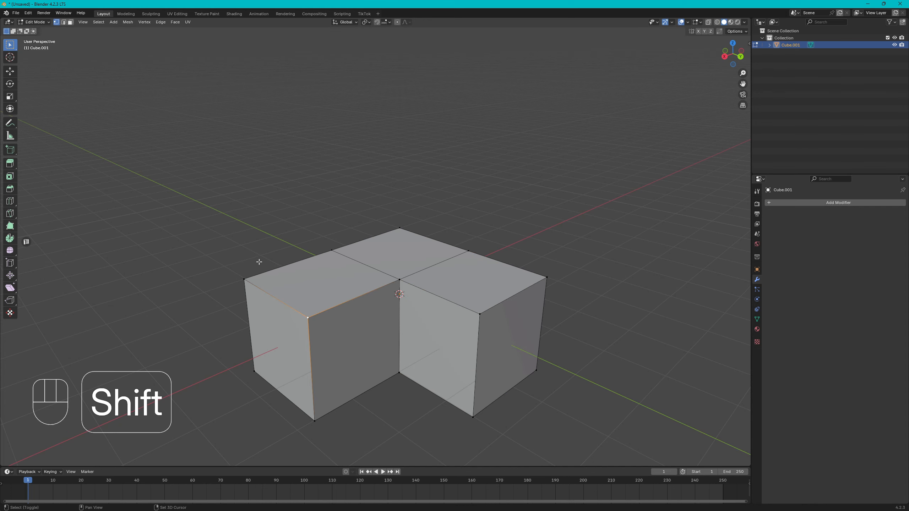
{"action": "left_click", "coordinate": [263, 285], "text": "shift"}
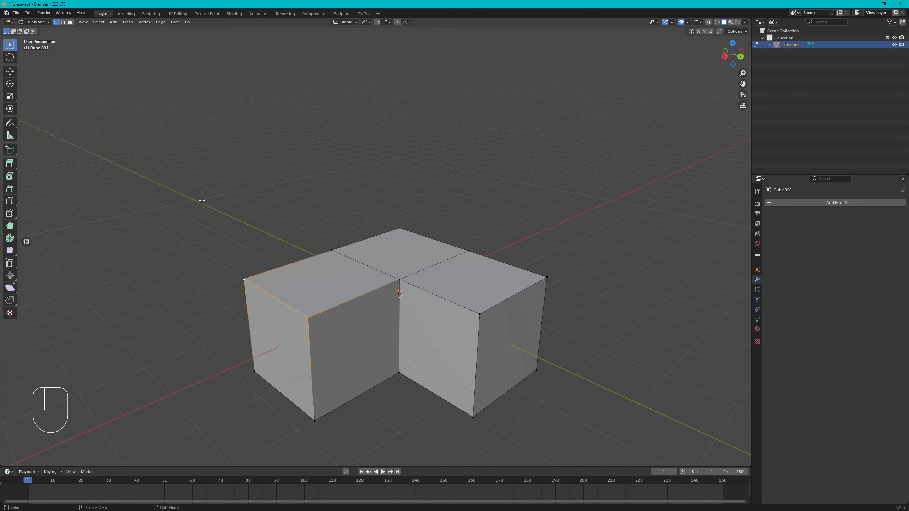
{"action": "left_click", "coordinate": [10, 71]}
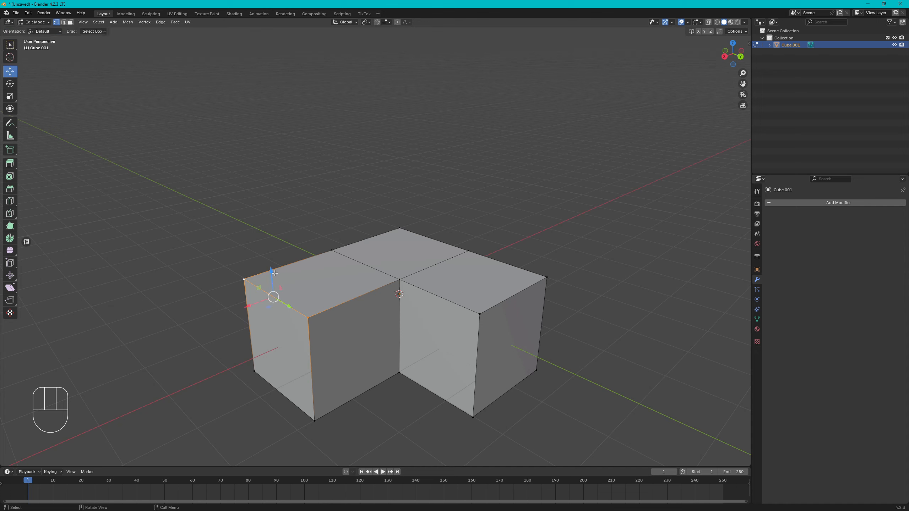
{"action": "left_click_drag", "start_coordinate": [275, 273], "coordinate": [268, 328]}
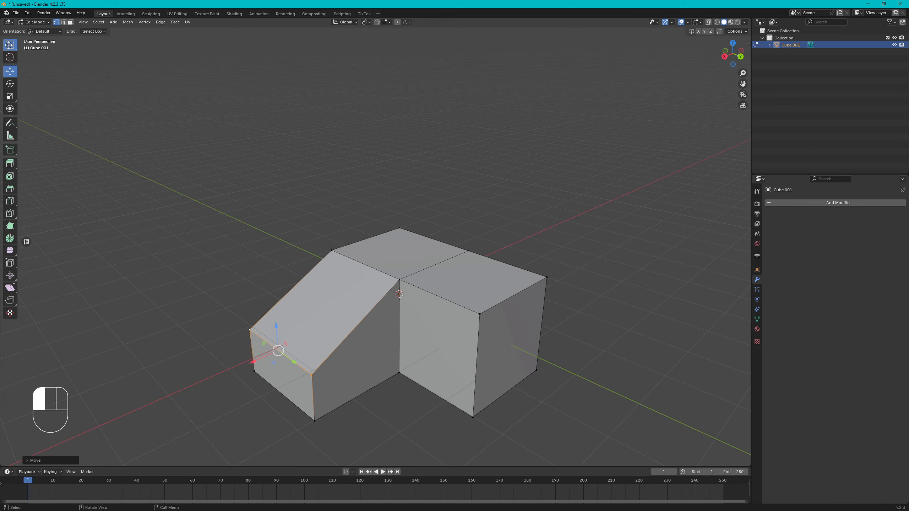
- Select the two upper end vertices of the Y arm and lower them along Z to match the X arm's slope
{"action": "left_click", "coordinate": [10, 44]}
{"action": "left_click", "coordinate": [483, 310]}
{"action": "left_click", "coordinate": [547, 278], "text": "shift"}
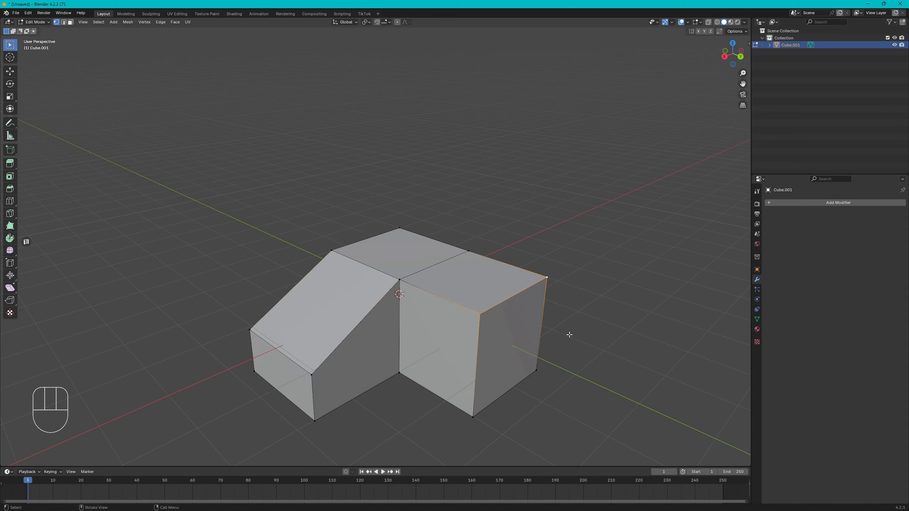
{"action": "key", "text": "g"}
{"action": "key", "text": "z"}
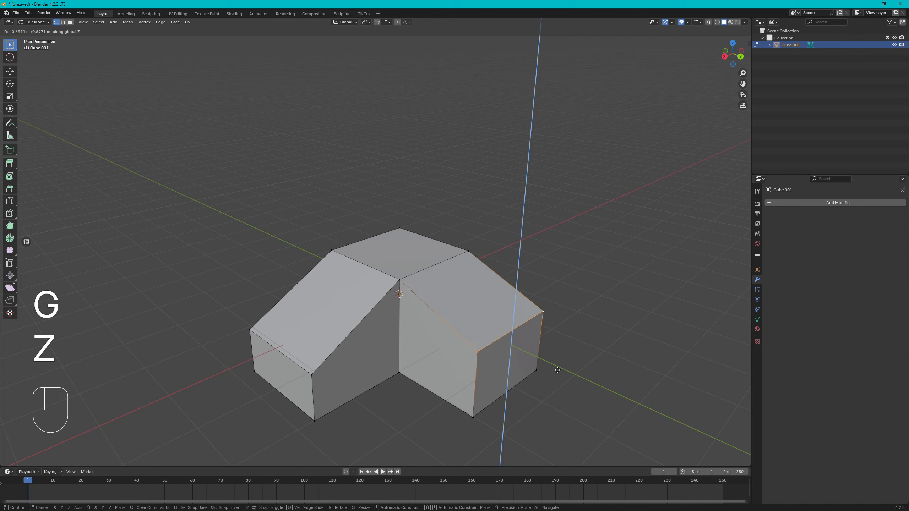
{"action": "left_click", "coordinate": [552, 388]}
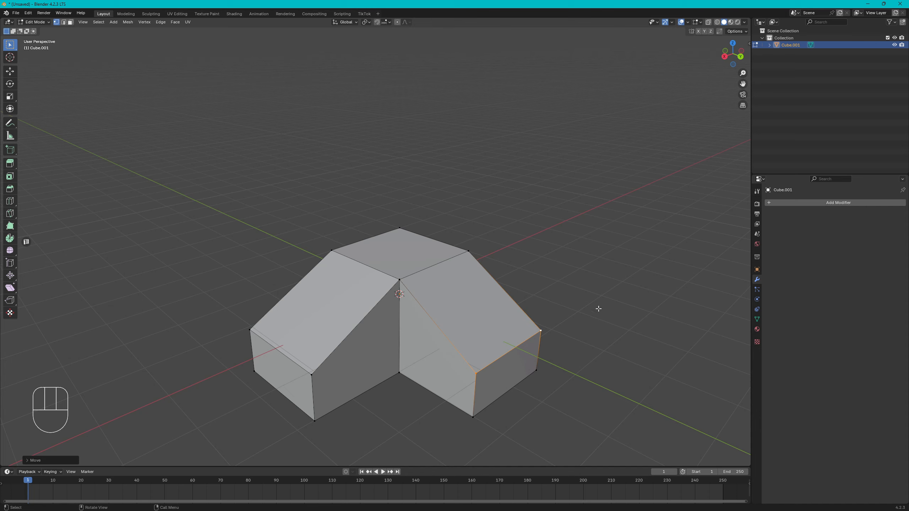
- Select the Y arm's end face by its corner vertices, and again in edge select mode by its four edges
{"action": "left_click", "coordinate": [536, 370], "text": "shift"}
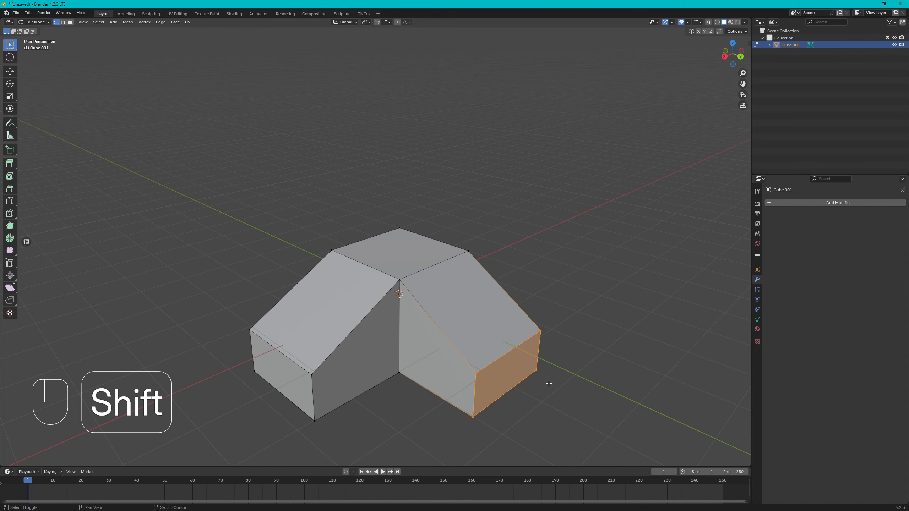
{"action": "middle_click_drag", "start_coordinate": [526, 367], "coordinate": [527, 303], "text": "shift"}
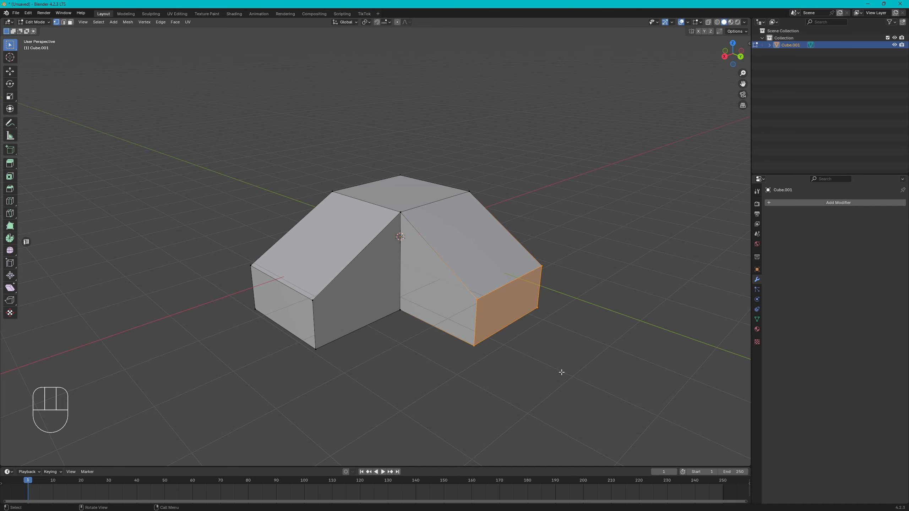
{"action": "left_click", "coordinate": [64, 22]}
{"action": "left_click", "coordinate": [472, 292]}
{"action": "left_click", "coordinate": [475, 321]}
{"action": "left_click", "coordinate": [501, 287], "text": "shift"}
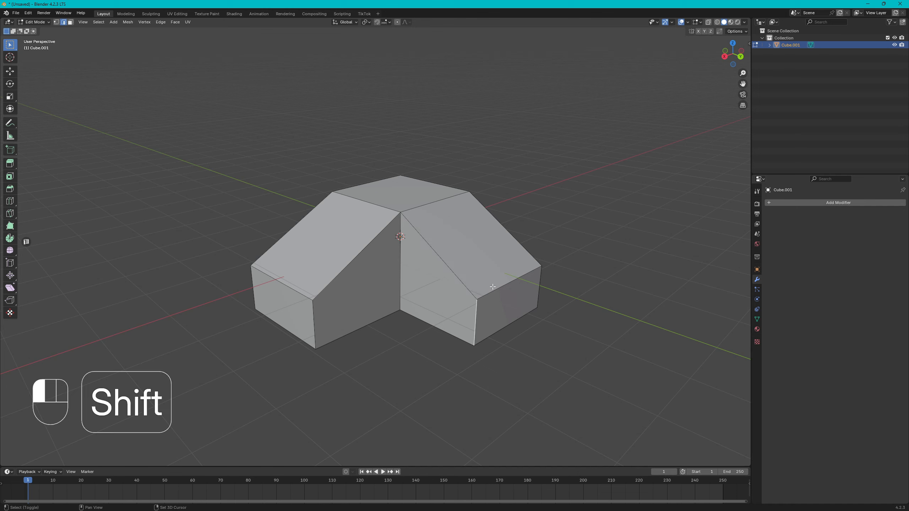
{"action": "left_click", "coordinate": [540, 280], "text": "shift"}
{"action": "left_click", "coordinate": [507, 326], "text": "shift"}
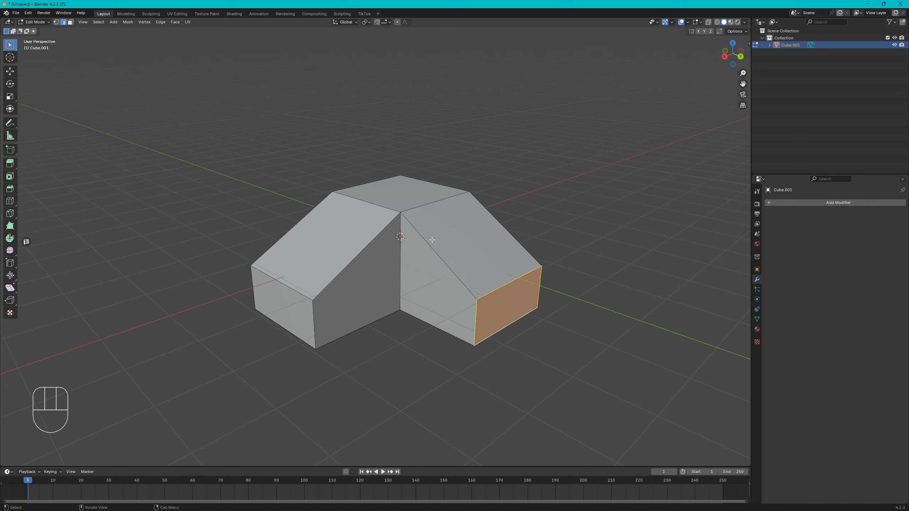
- Switch to face select mode and extrude the Y arm's end face outward by about 1.47 m
{"action": "left_click", "coordinate": [70, 22]}
{"action": "key", "text": "e"}
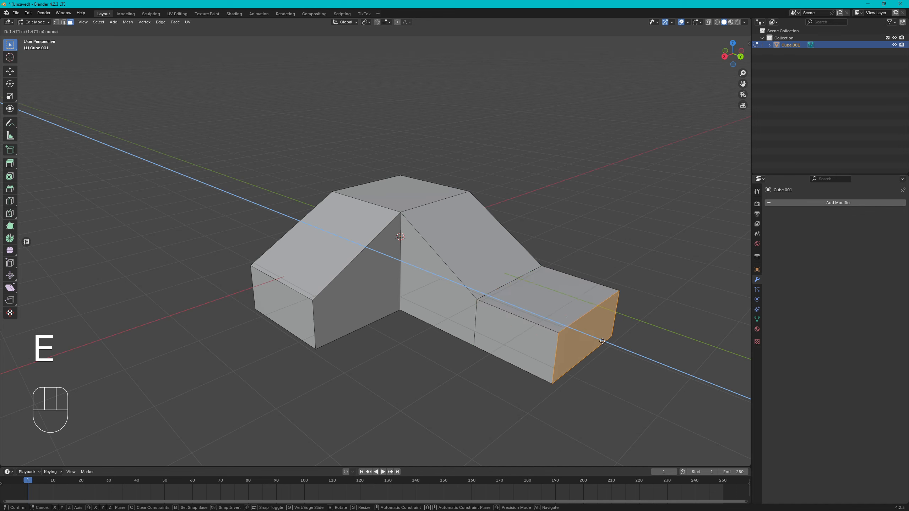
{"action": "left_click", "coordinate": [300, 290]}
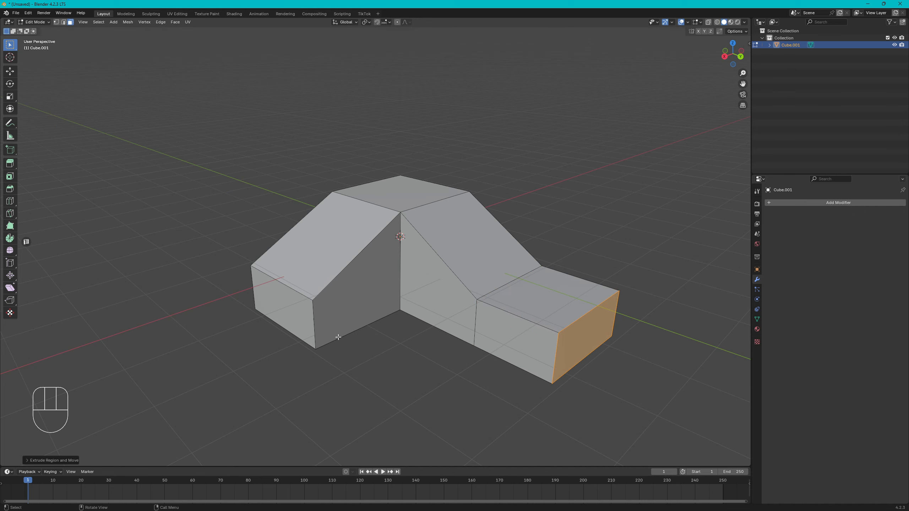
- Extrude the X arm's inner side face toward positive Y as a test, and undo that extrusion
{"action": "left_click", "coordinate": [378, 281]}
{"action": "key", "text": "e"}
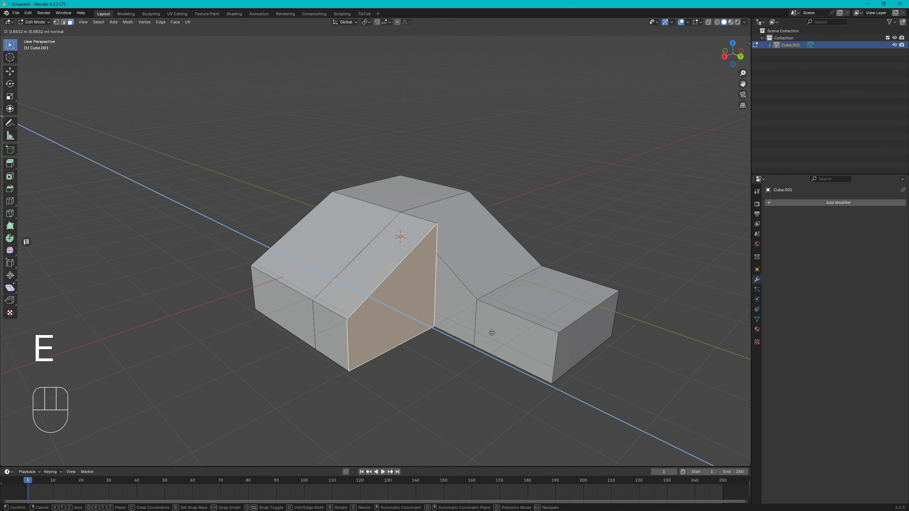
{"action": "left_click", "coordinate": [514, 374]}
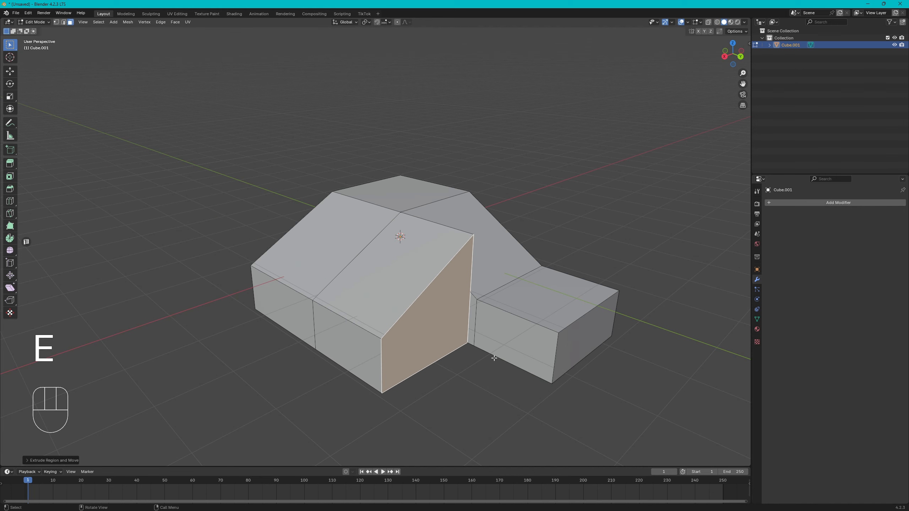
{"action": "key", "text": "ctrl+z"}
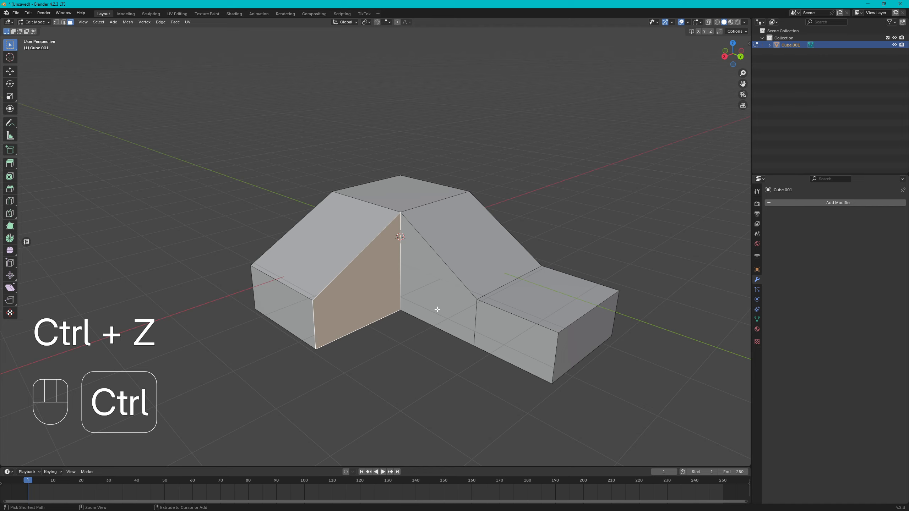
- Select the X arm's end face, and replace that selection with a face on the far side of the original cube
{"action": "left_click", "coordinate": [283, 300]}
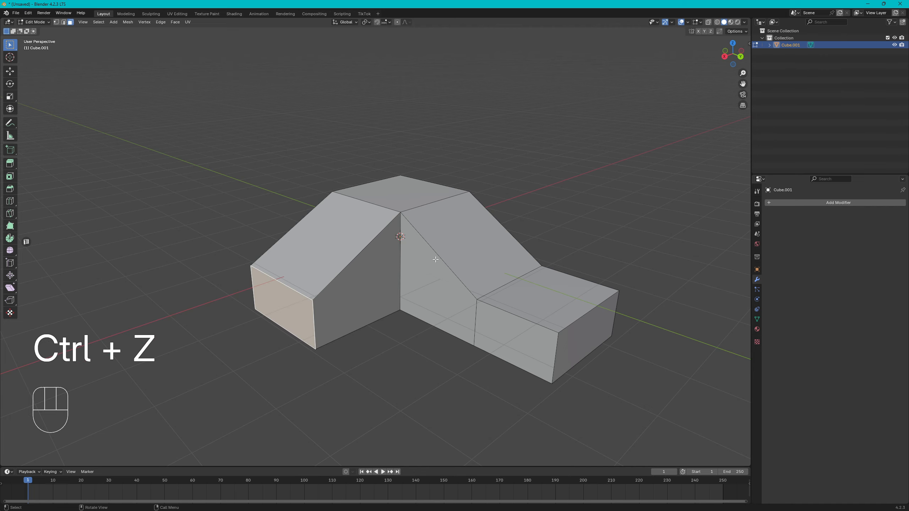
{"action": "middle_click_drag", "start_coordinate": [435, 259], "coordinate": [414, 228]}
{"action": "middle_click_drag", "start_coordinate": [336, 229], "coordinate": [445, 252], "text": "shift"}
{"action": "left_click", "coordinate": [426, 215]}
{"action": "middle_click_drag", "start_coordinate": [390, 379], "coordinate": [452, 270]}
{"action": "scroll", "coordinate": [472, 274], "scroll_direction": "up", "scroll_amount": 2}
{"action": "scroll", "coordinate": [436, 270], "scroll_direction": "down", "scroll_amount": 1}
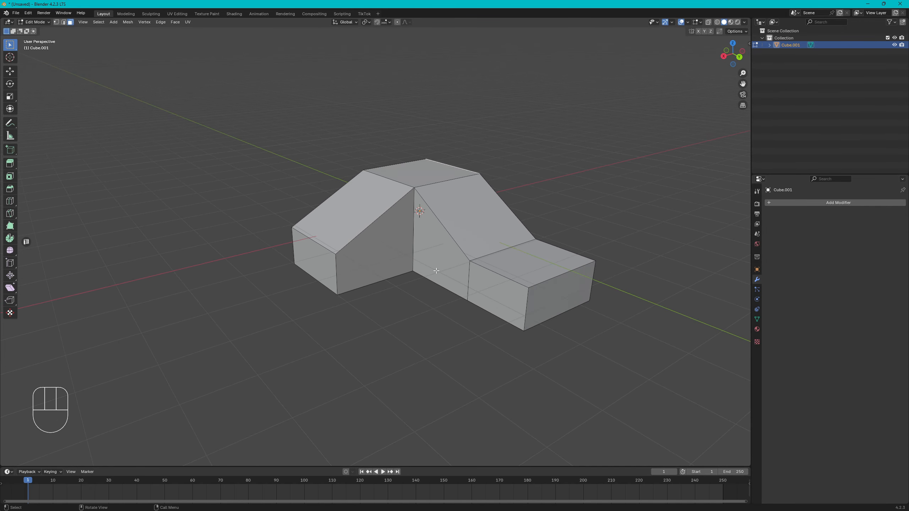
{"action": "scroll", "coordinate": [414, 262], "scroll_direction": "down", "scroll_amount": 1}
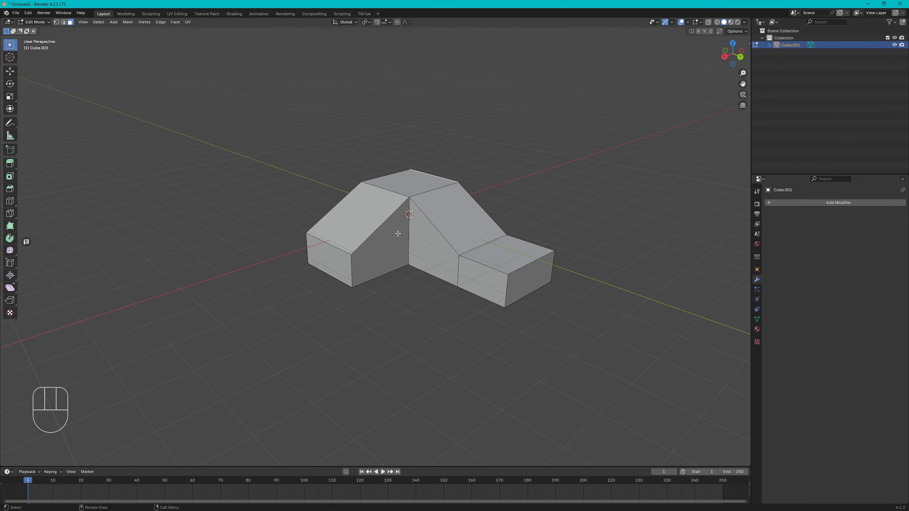
- Switch to Object Mode and undo the recent edits back through the Y arm's second extrusion and its edge selection
{"action": "key", "text": "Tab"}
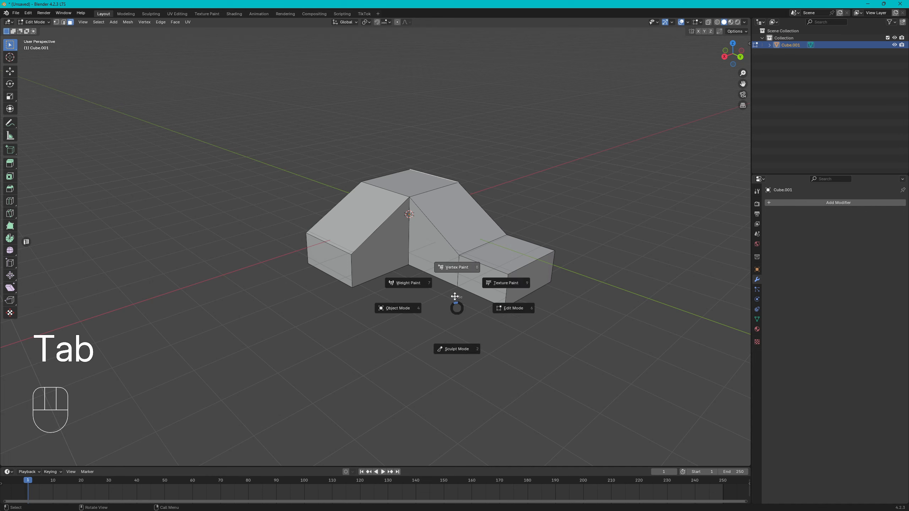
{"action": "left_click", "coordinate": [392, 309]}
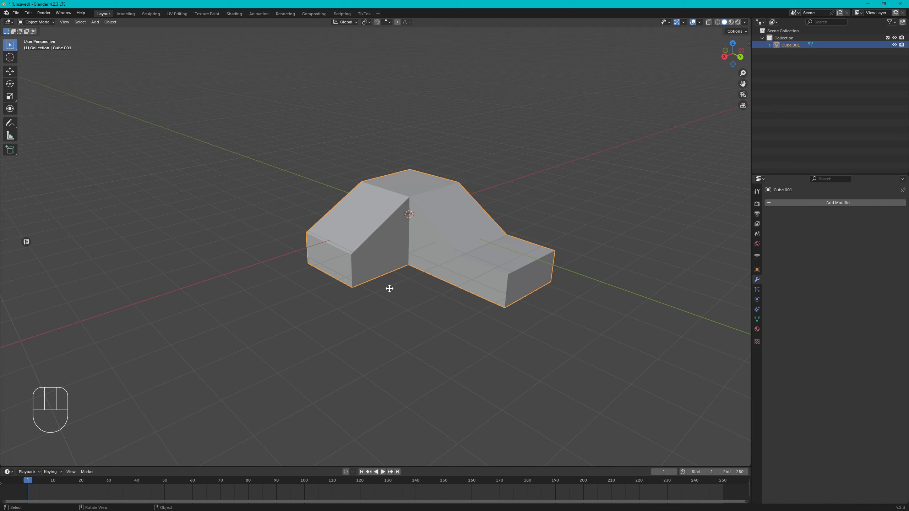
{"action": "key", "text": "ctrl+z"}
{"action": "key", "text": "ctrl+z"}
{"action": "key", "text": "ctrl+z"}
{"action": "key", "text": "ctrl+z"}
{"action": "key", "text": "ctrl+z"}
{"action": "key", "text": "ctrl+z"}
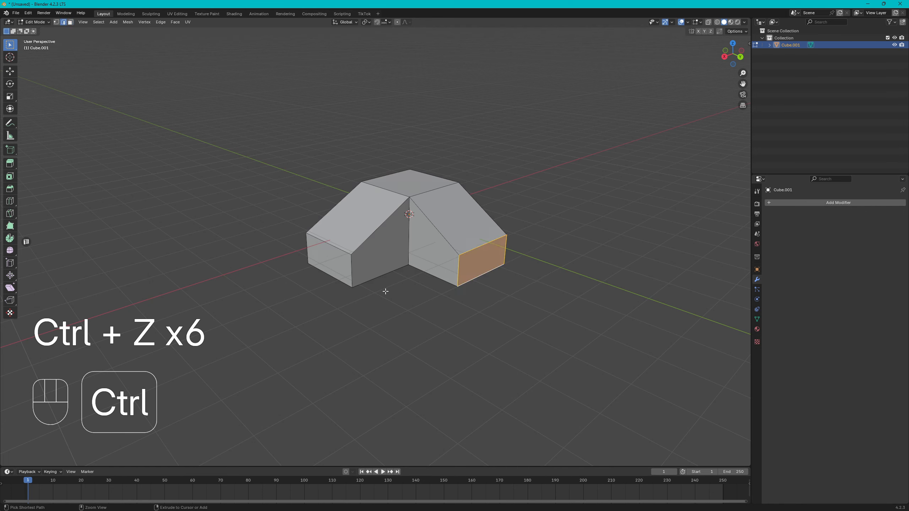
{"action": "key", "text": "ctrl+z"}
{"action": "key", "text": "ctrl+z"}
{"action": "key", "text": "ctrl+z"}
- Return the mesh to Object Mode and delete the whole object from the scene
{"action": "key", "text": "Tab"}
{"action": "key", "text": "x"}
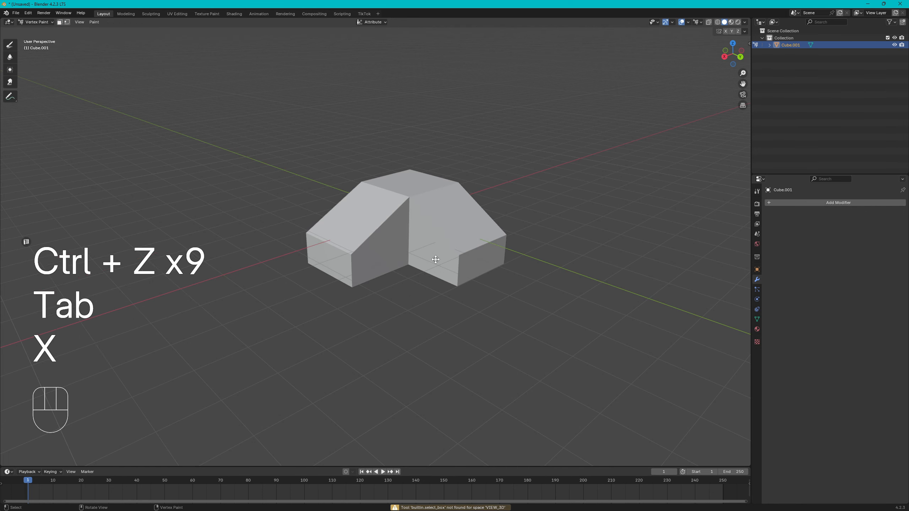
{"action": "left_click", "coordinate": [394, 193]}
{"action": "key", "text": "Tab"}
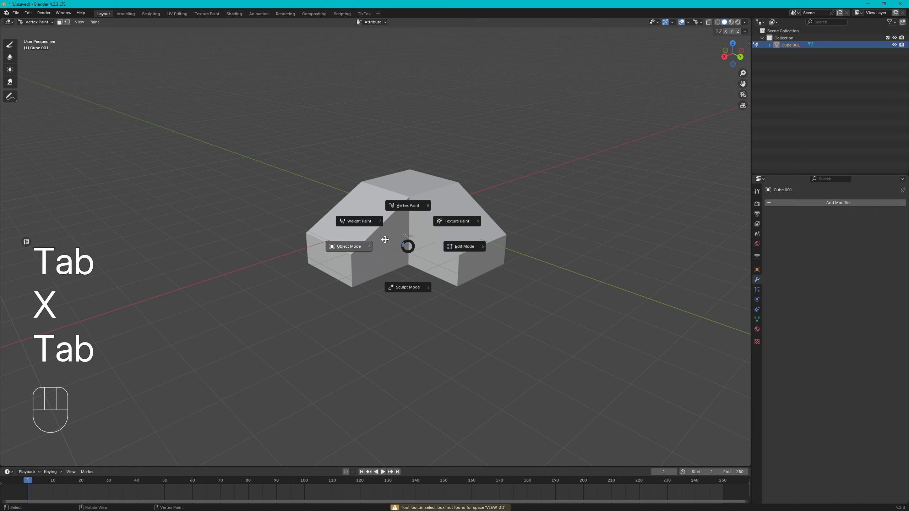
{"action": "left_click", "coordinate": [363, 243]}
{"action": "key", "text": "x"}
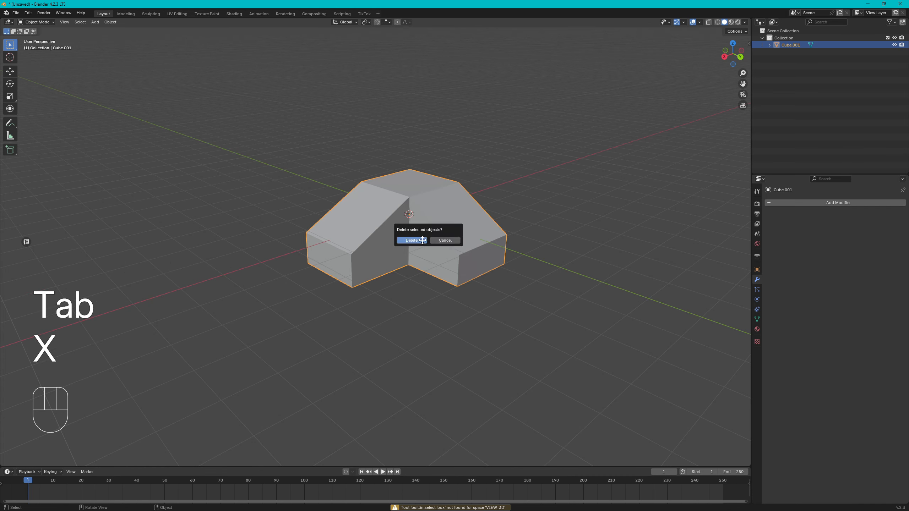
{"action": "left_click", "coordinate": [422, 240]}
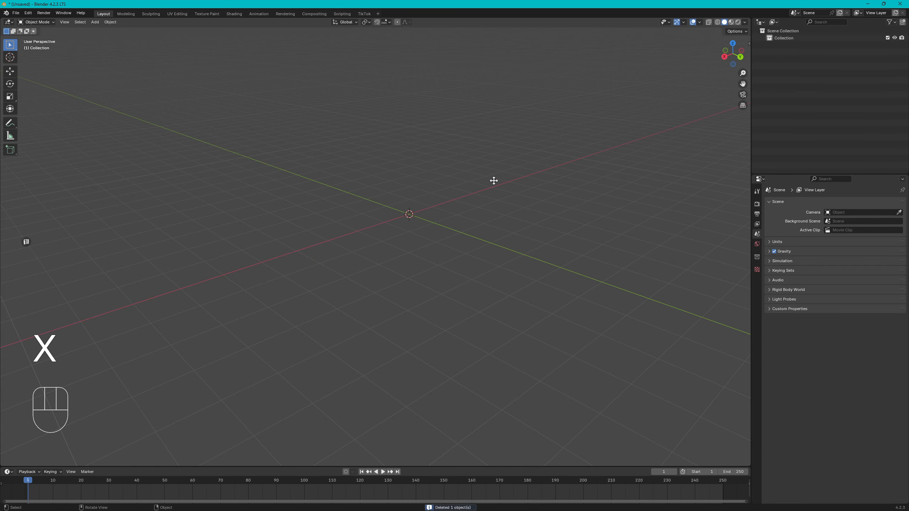
- Add a new cube mesh at the origin of the empty scene
{"action": "key", "text": "shift"}
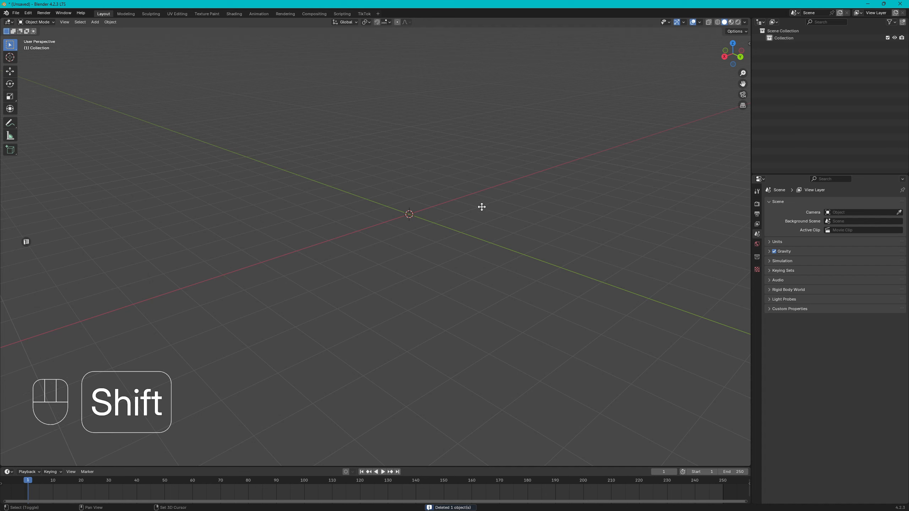
{"action": "key", "text": "shift+a"}
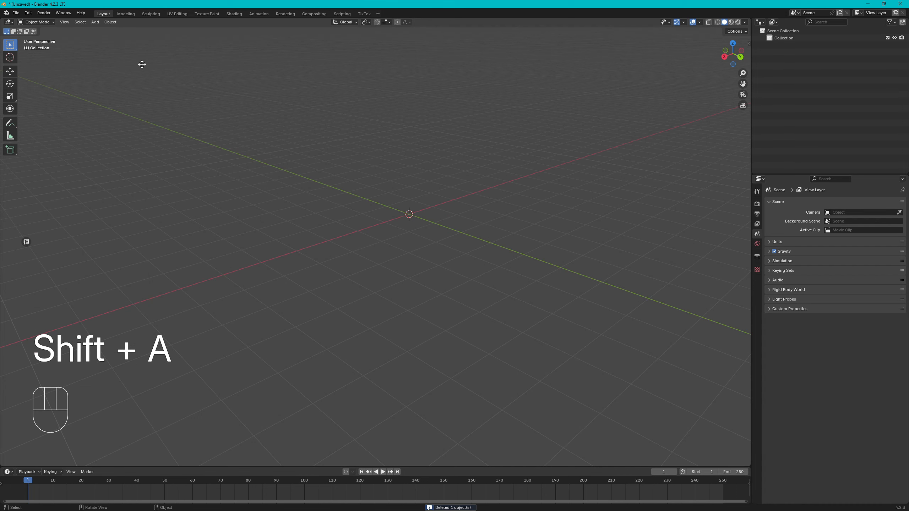
{"action": "left_click", "coordinate": [95, 22]}
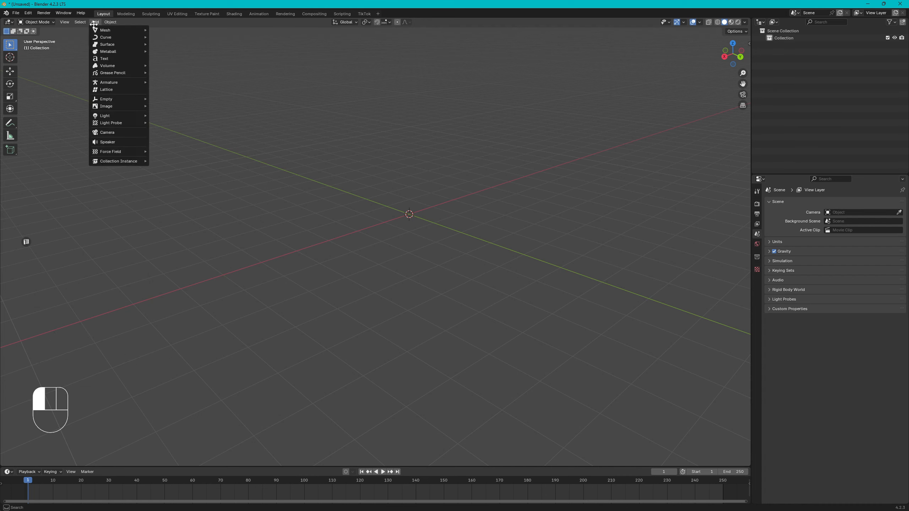
{"action": "mouse_move", "coordinate": [101, 29]}
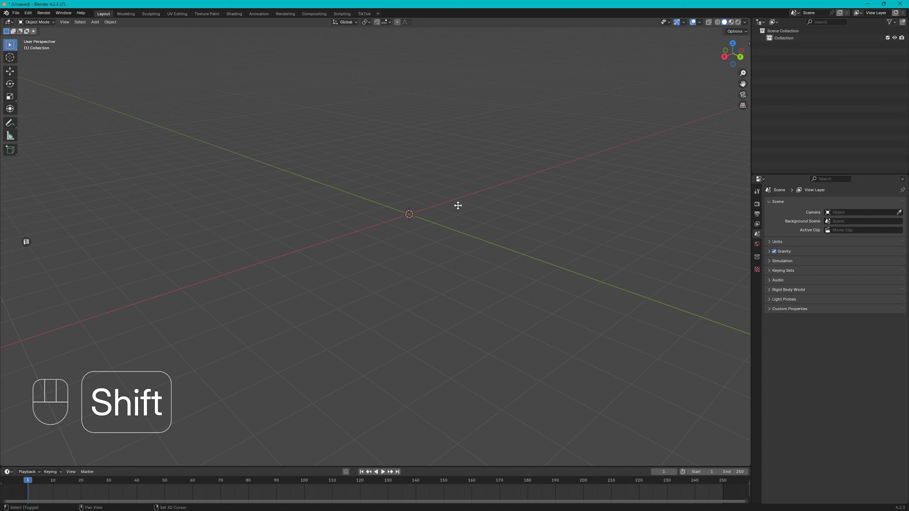
{"action": "key", "text": "shift+a"}
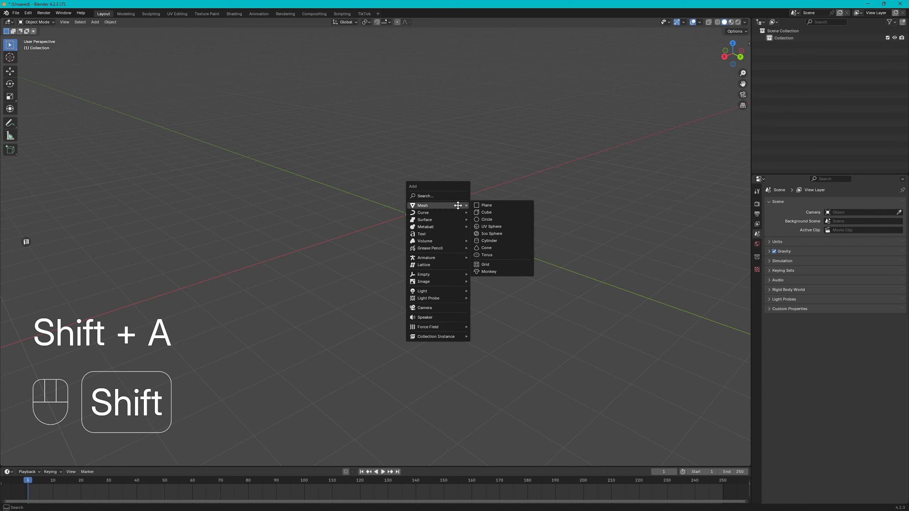
{"action": "left_click", "coordinate": [500, 216]}
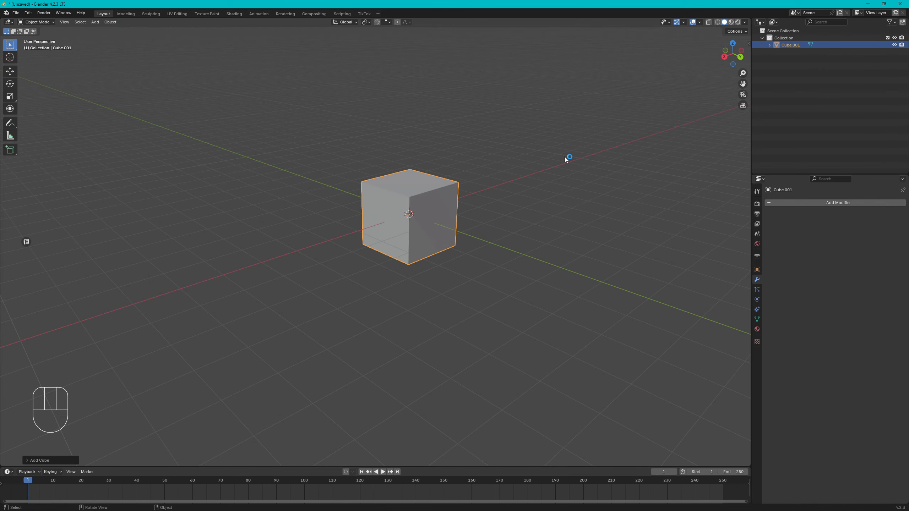
{"action": "right_click", "coordinate": [565, 159]}
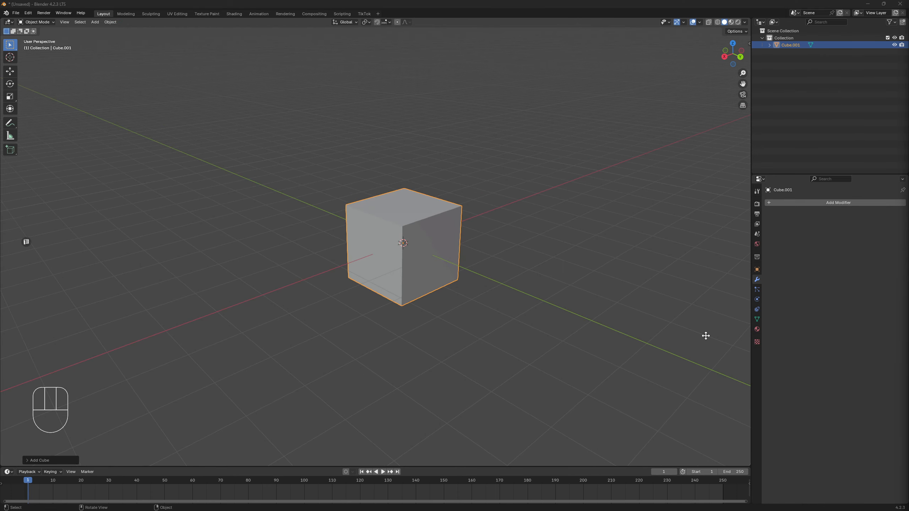